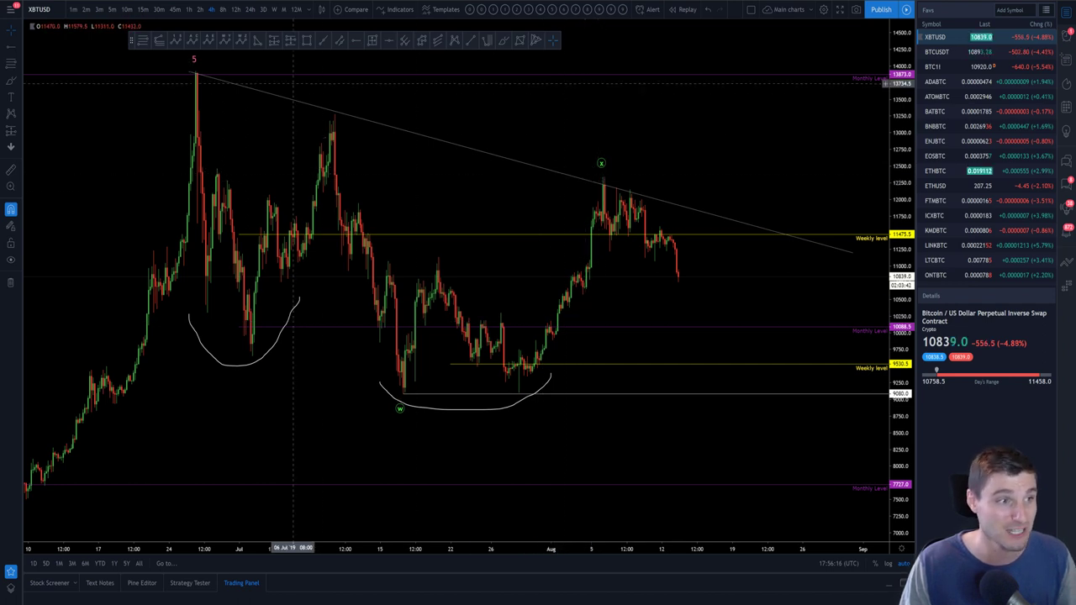
- Pan the annotated XBTUSD 4h chart slightly to the right
left_click_drag(662, 150, 701, 147)
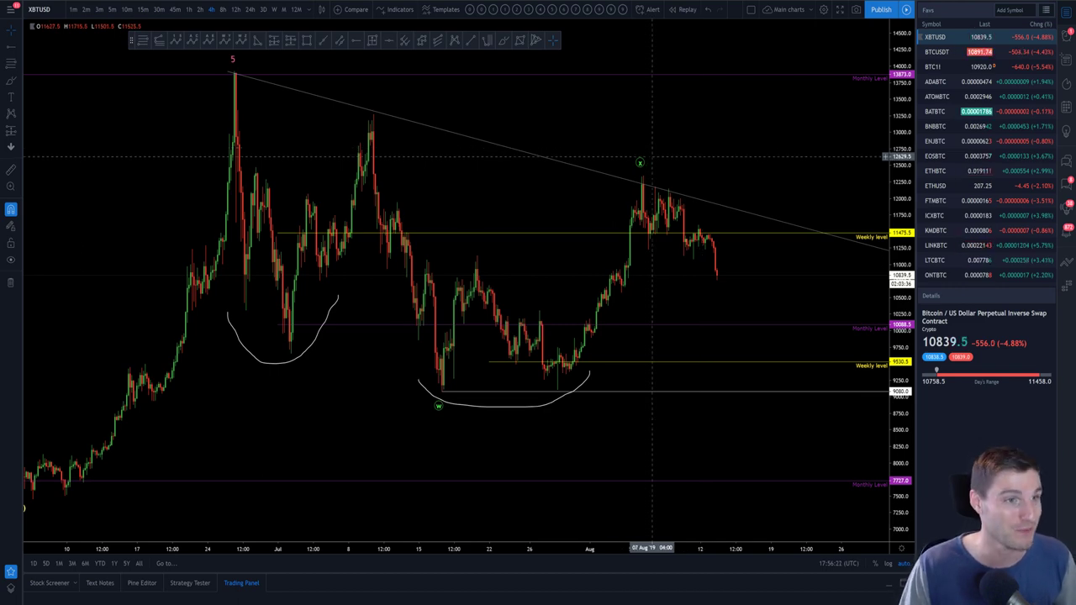
- View the 'Trading from the hourly level' tweet and its chart image, then highlight $10,800
key("alt+Tab")
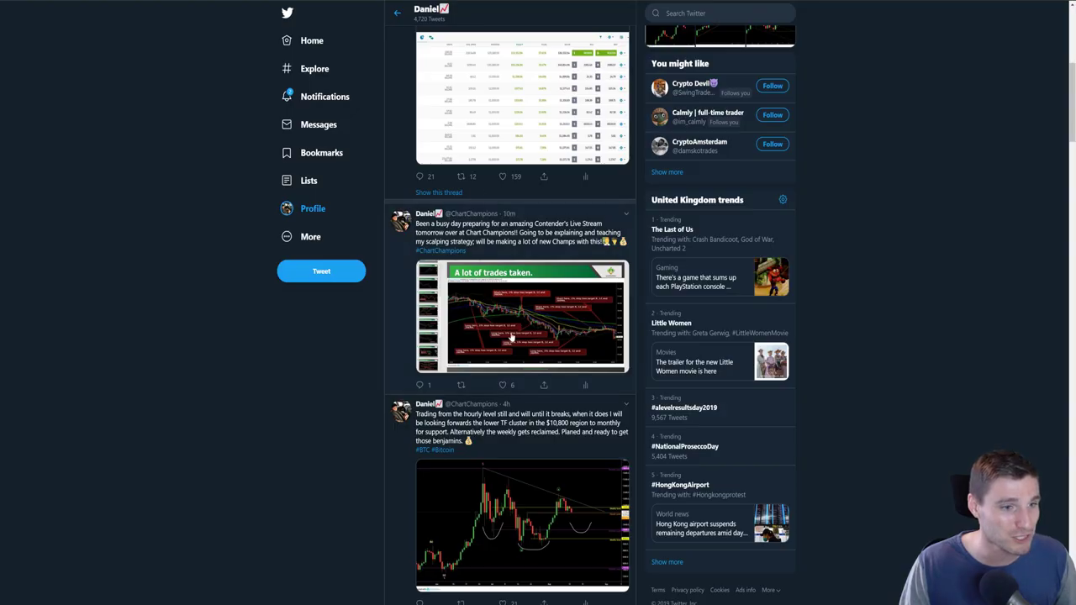
left_click(384, 413)
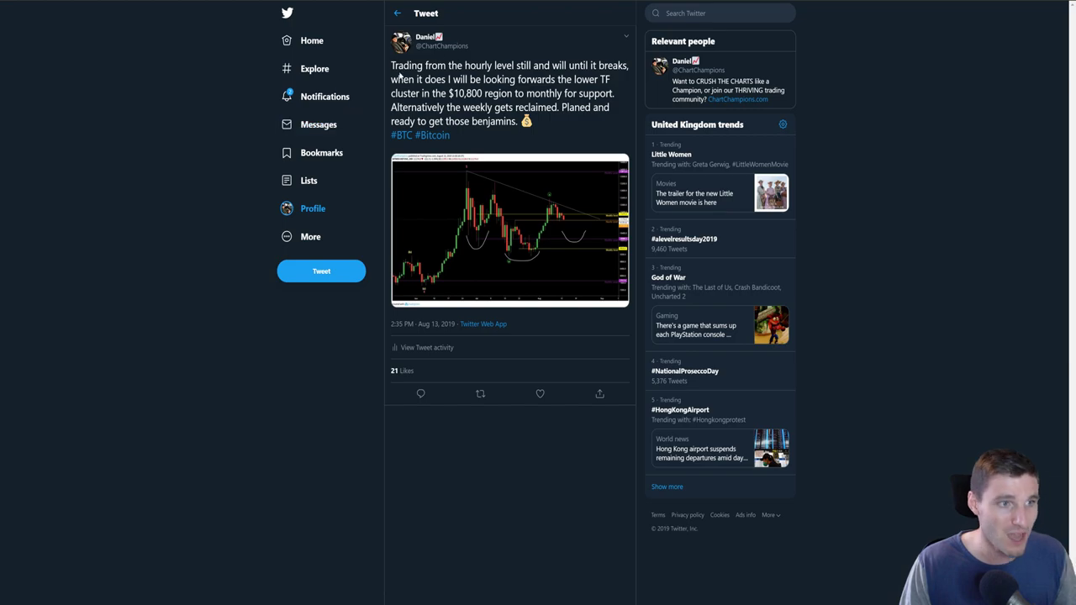
left_click(573, 269)
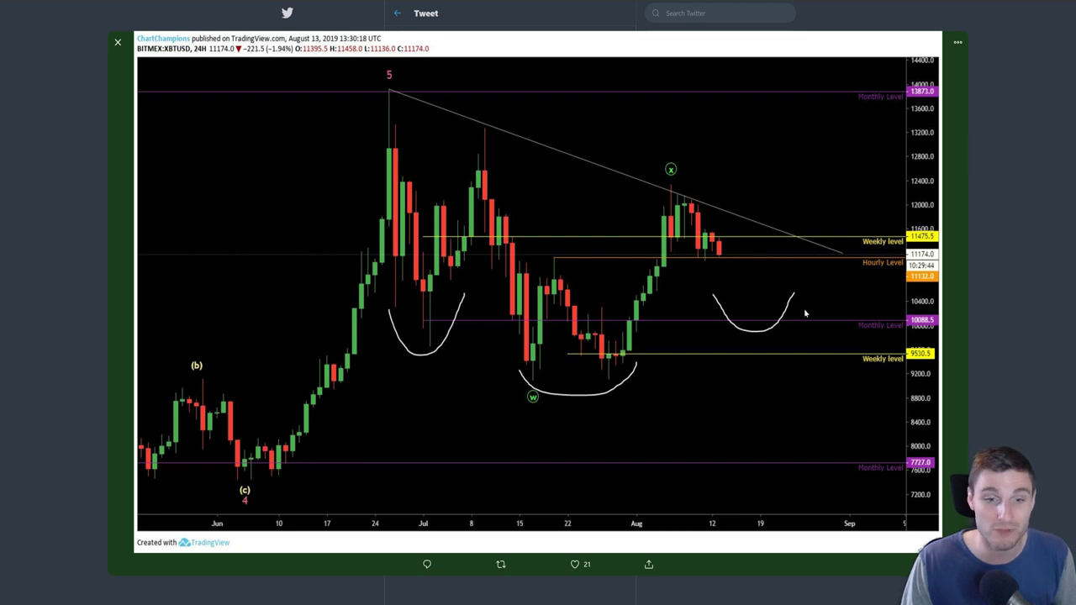
left_click(992, 296)
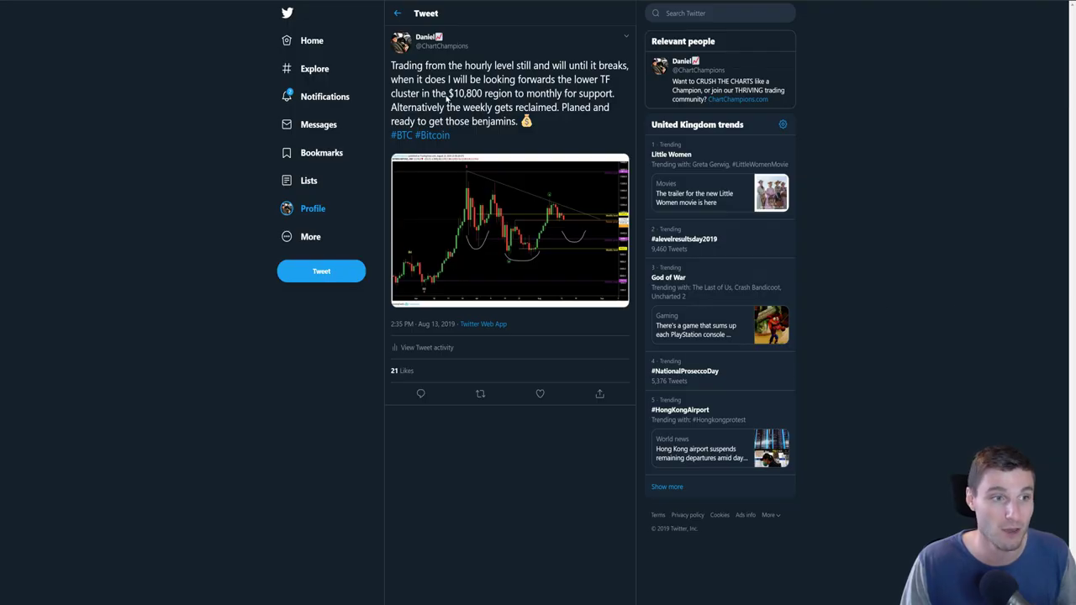
left_click_drag(452, 94, 485, 95)
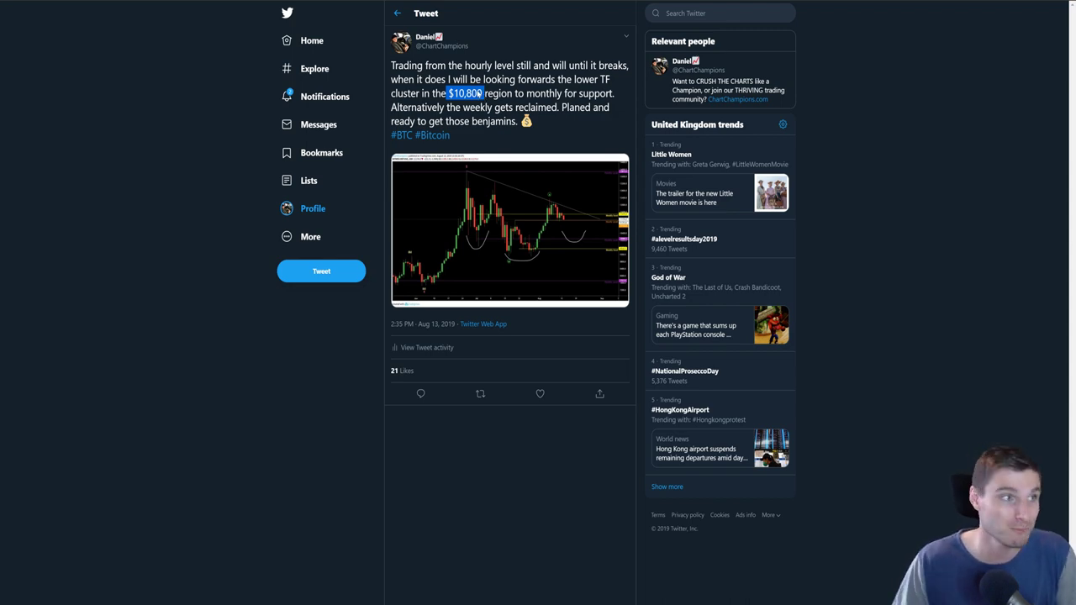
key("alt+Tab")
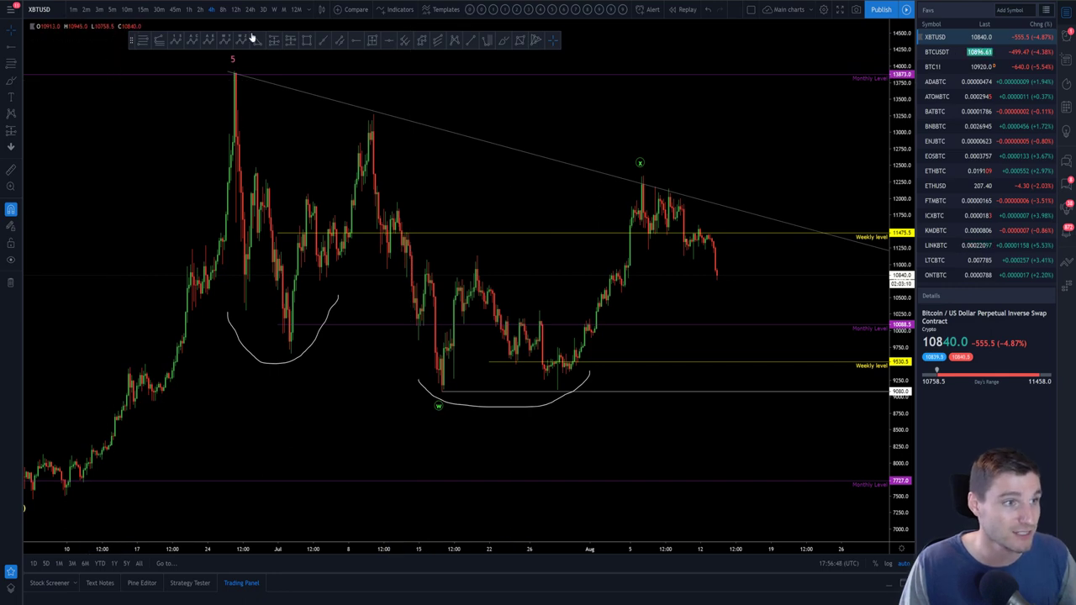
- Add volume and RSI panes and draw a Fibonacci retracement from the late-July low to the August high
left_click(477, 10)
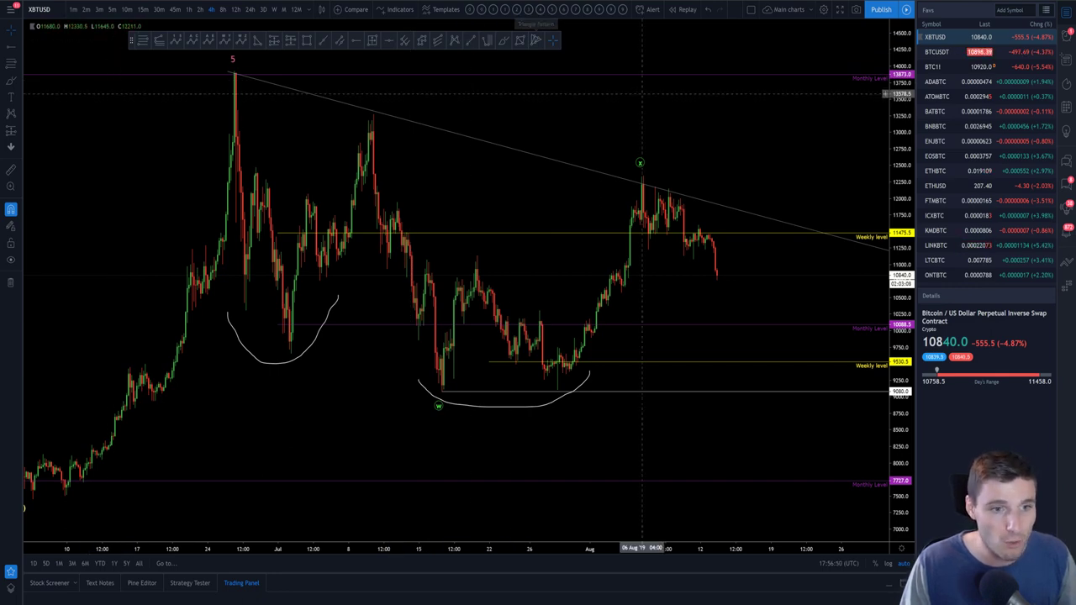
scroll(719, 253, "up", 3)
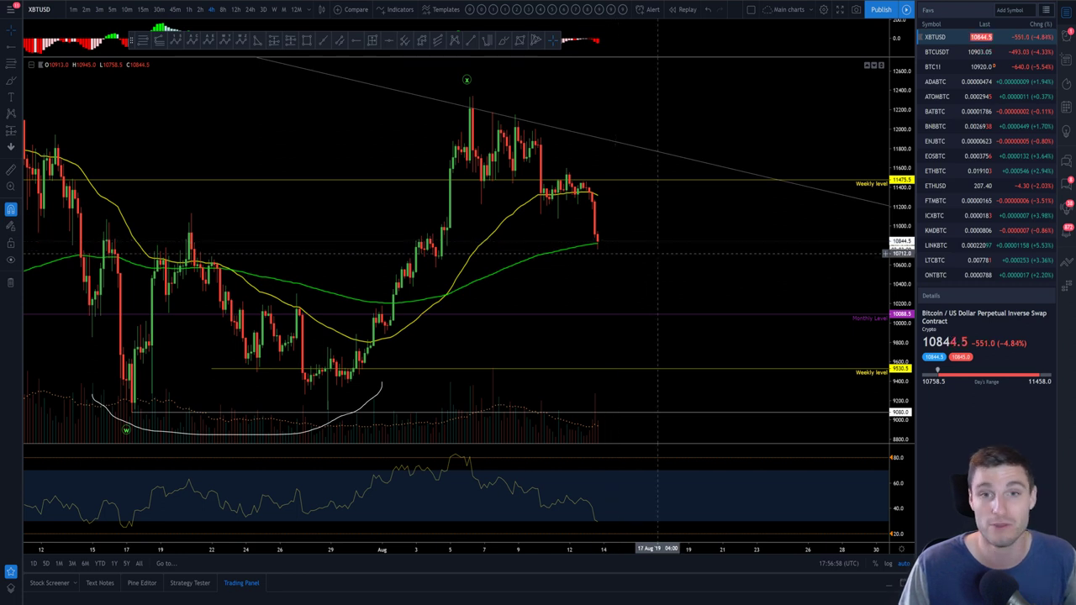
left_click(151, 44)
left_click(326, 410)
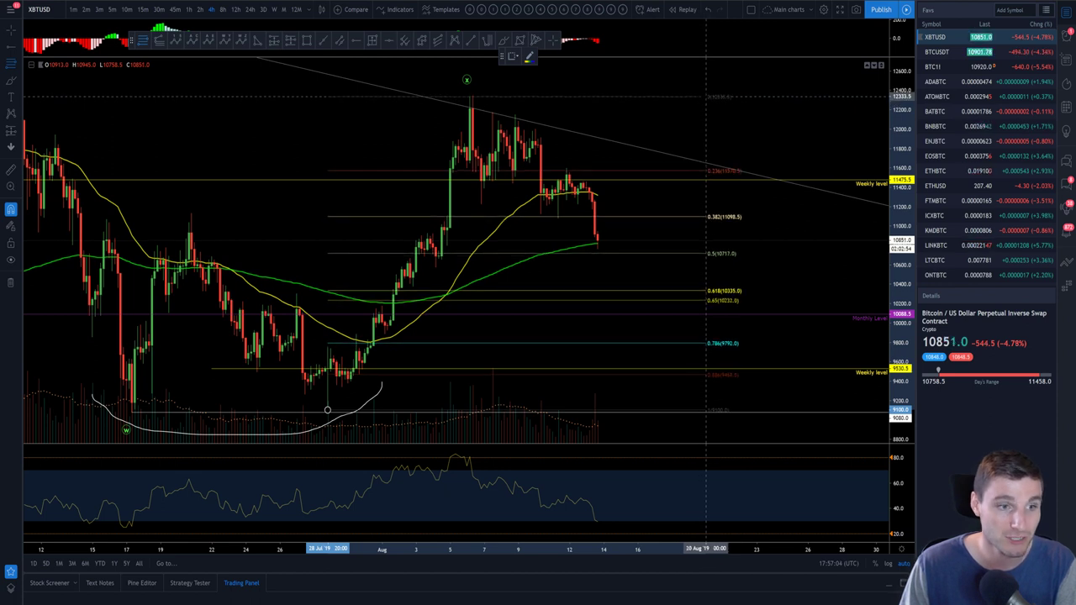
left_click(705, 96)
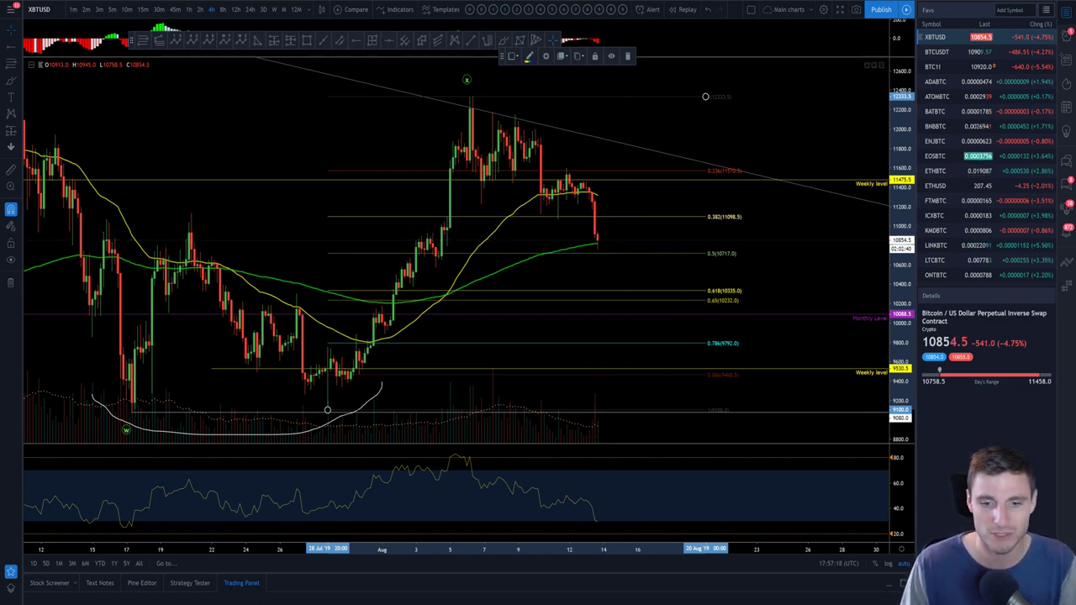
left_click(249, 10)
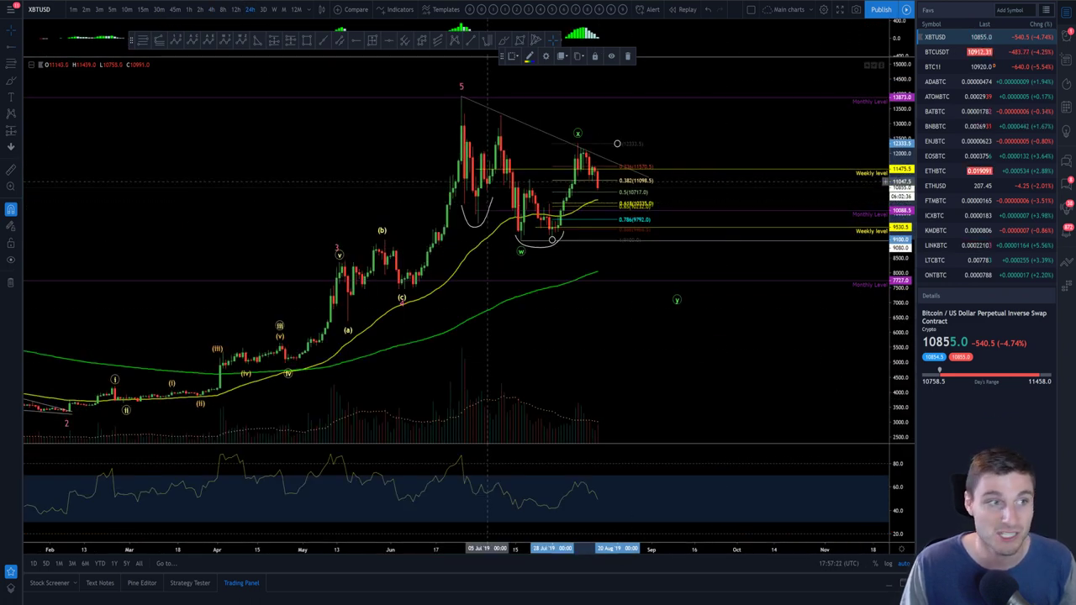
left_click(210, 10)
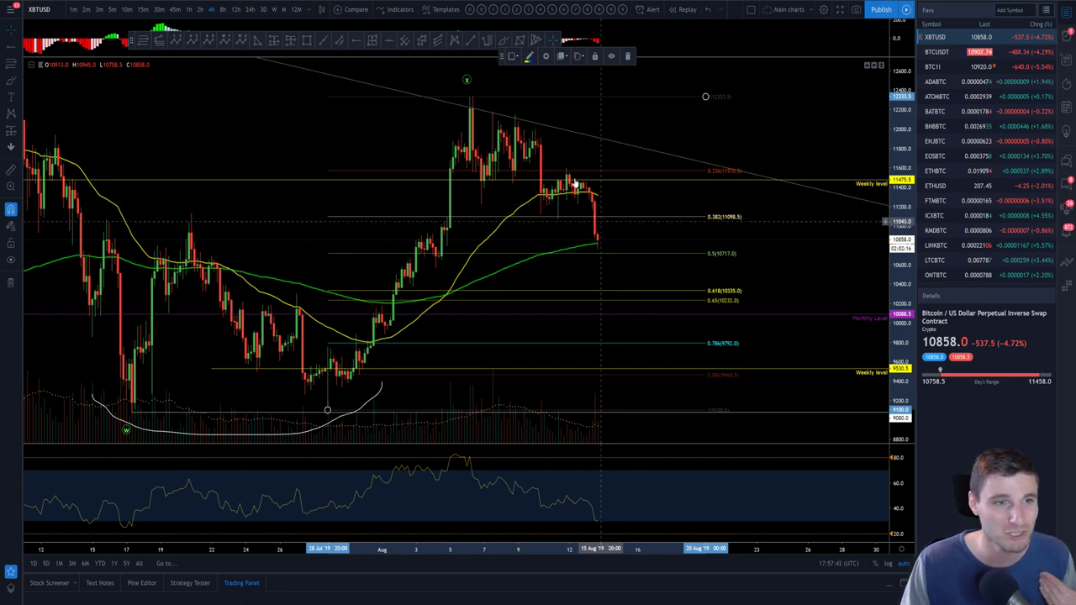
left_click(339, 42)
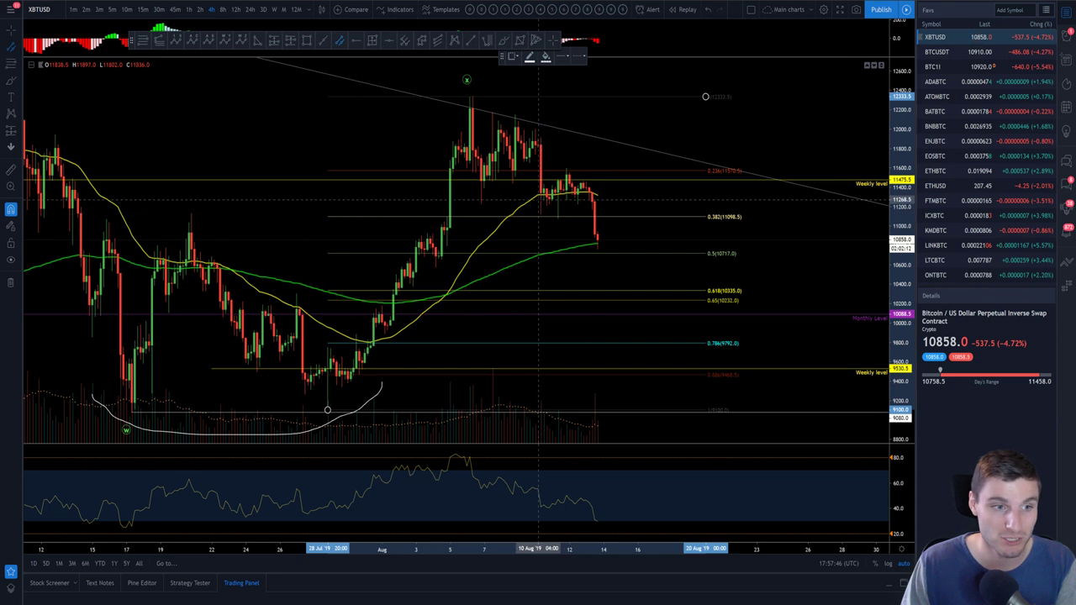
left_click(538, 200)
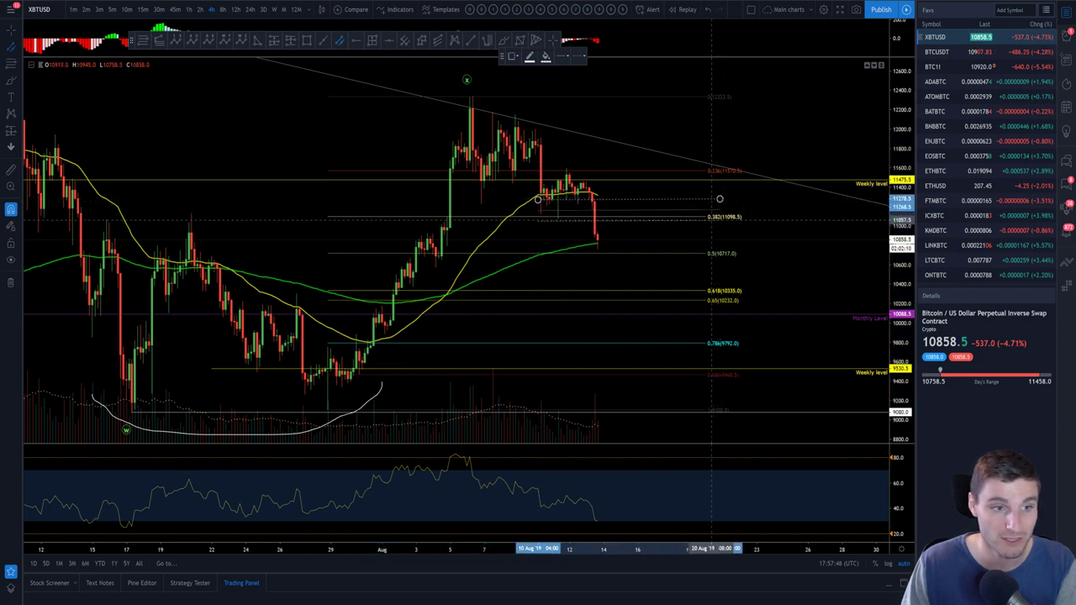
left_click(719, 200)
left_click(627, 249)
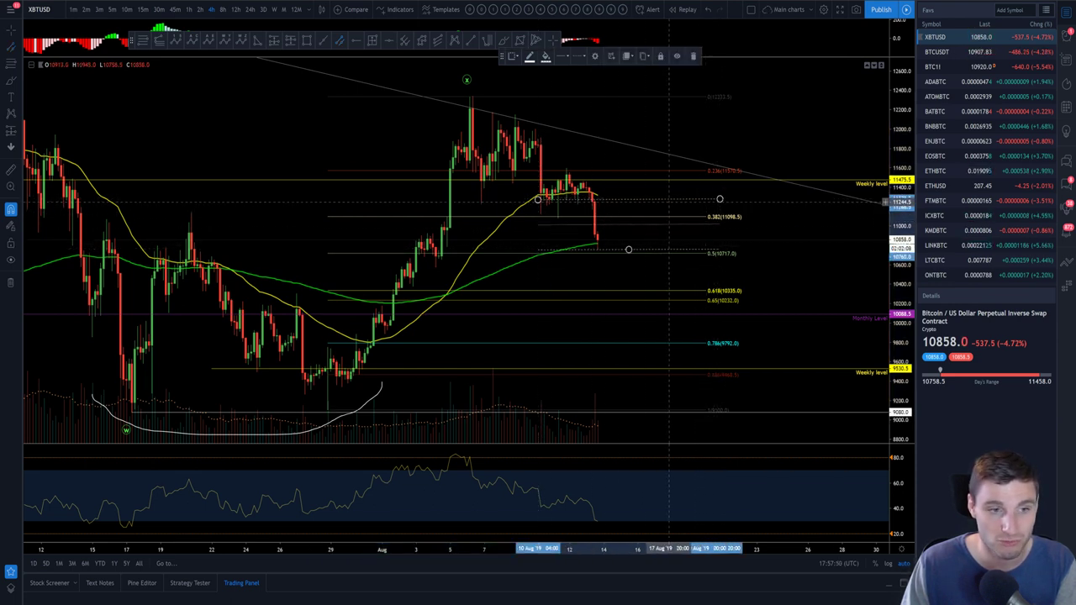
key("Delete")
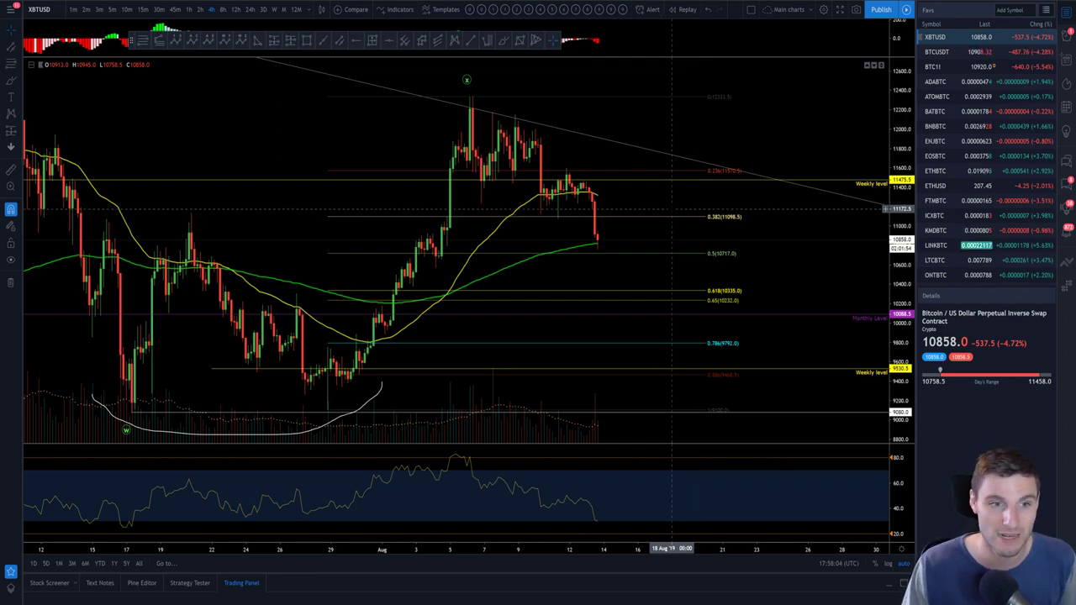
- Zoom out to early June through mid-August, leave space right of the last bar, and pick the Curve tool
scroll(687, 240, "down", 3)
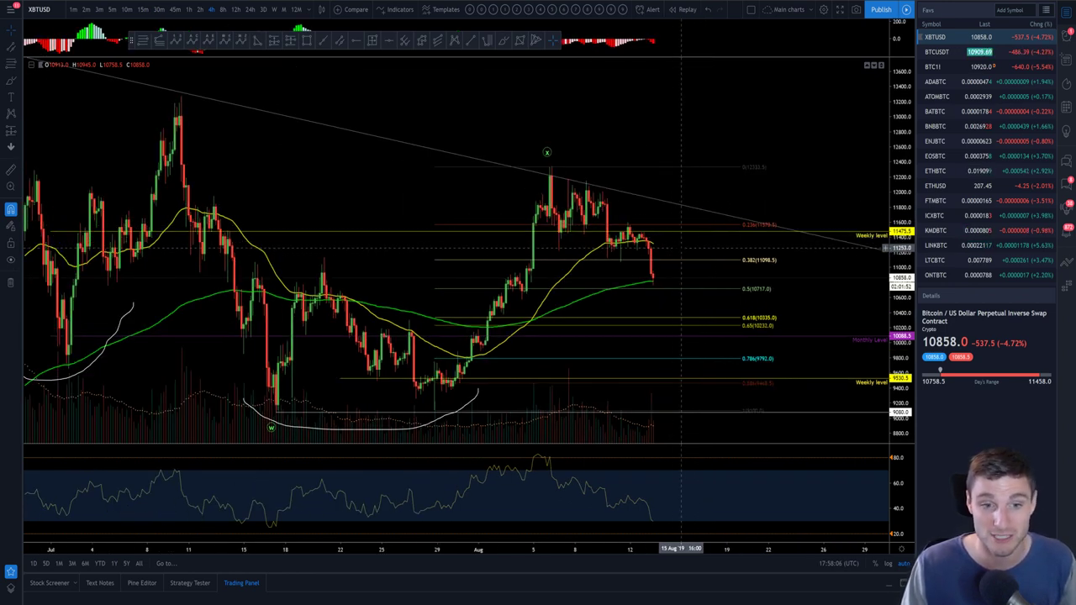
scroll(681, 248, "down", 4)
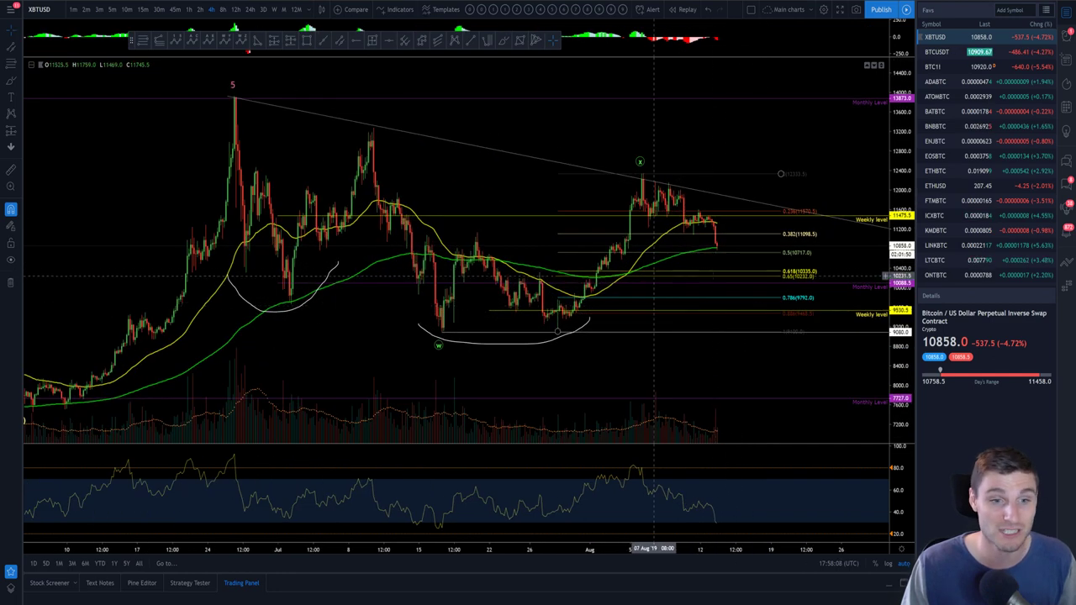
left_click_drag(739, 261, 673, 242)
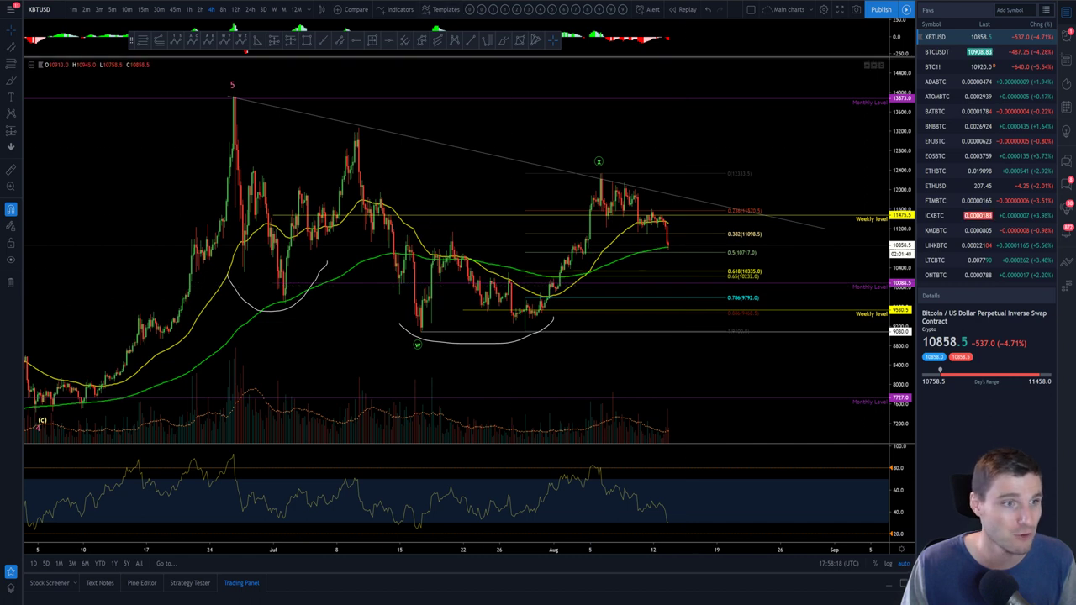
left_click(502, 40)
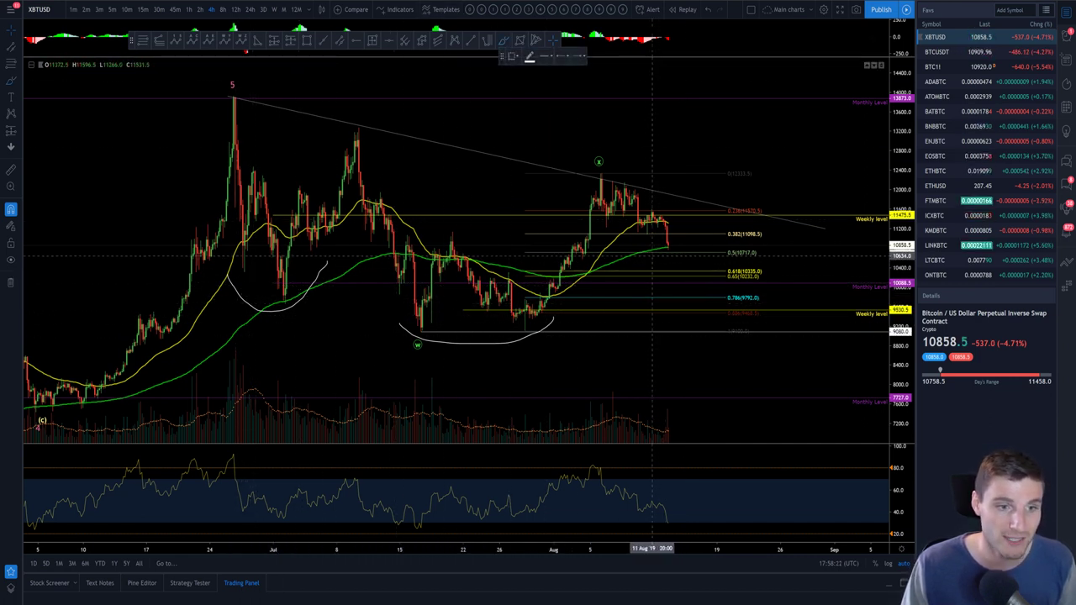
- Sketch a curve below the recent price drop, then remove, restore and remove it again
mouse_move(648, 239)
left_mouse_down()
mouse_move(672, 277)
mouse_move(711, 263)
left_mouse_up()
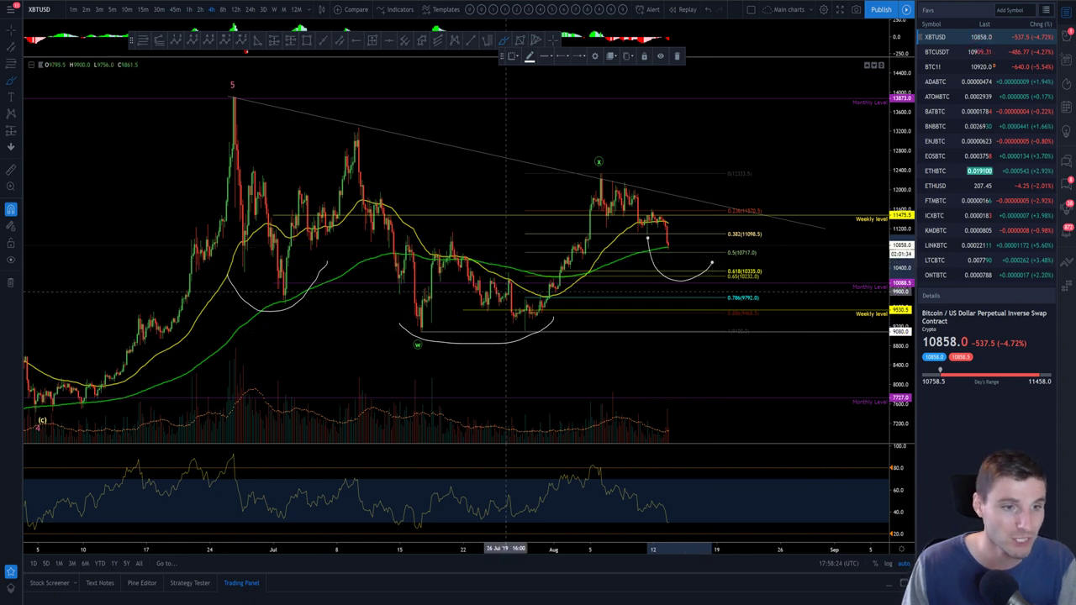
key("Delete")
key("ctrl+z")
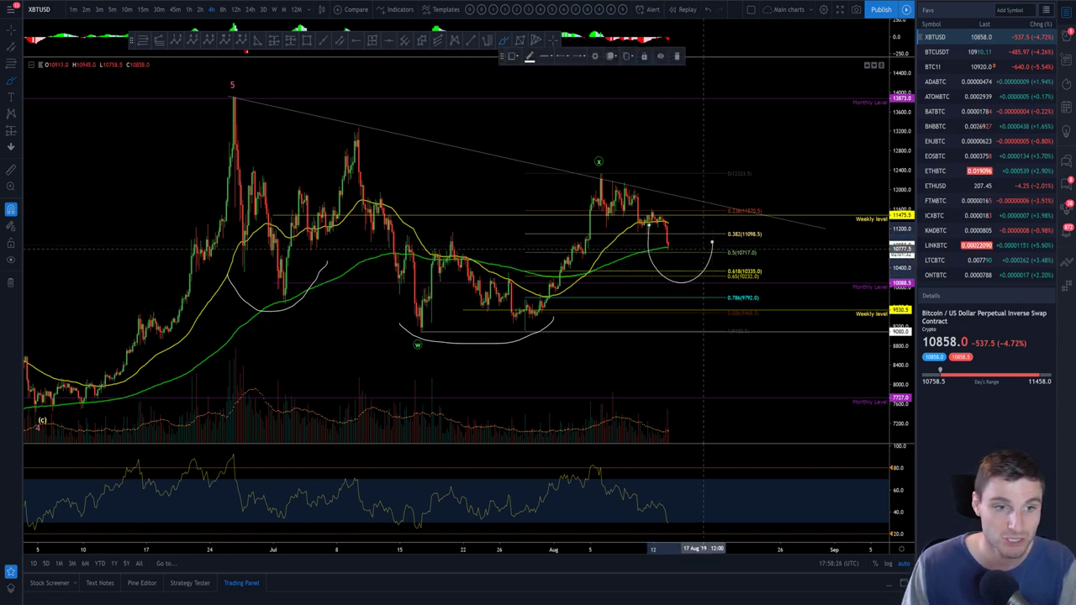
key("Delete")
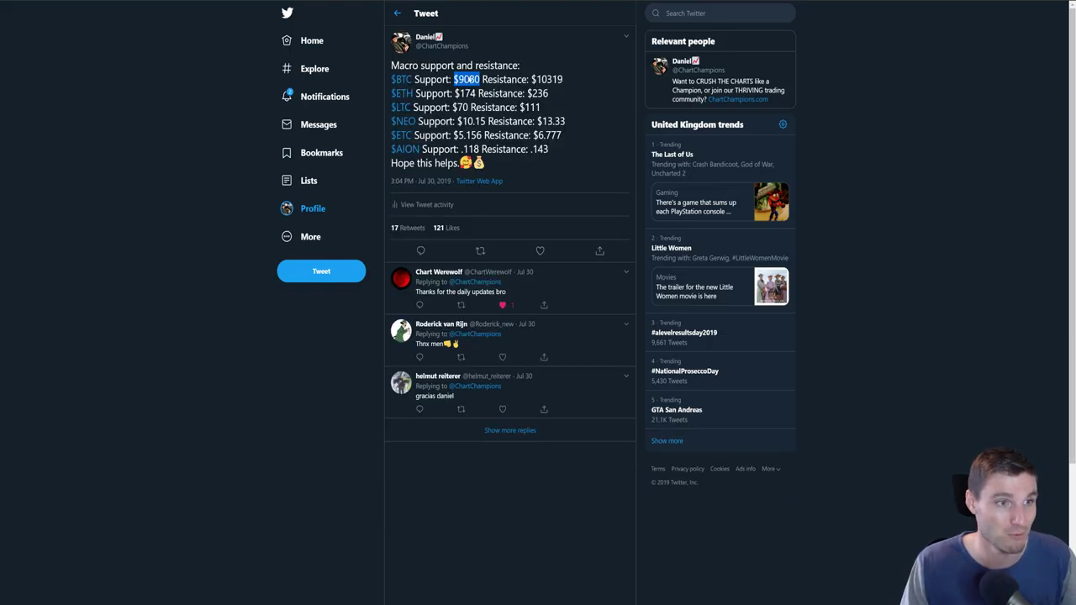
- Highlight the $10319 resistance figure in the tweet, then clear the selection
left_click(467, 79)
left_click_drag(532, 79, 565, 79)
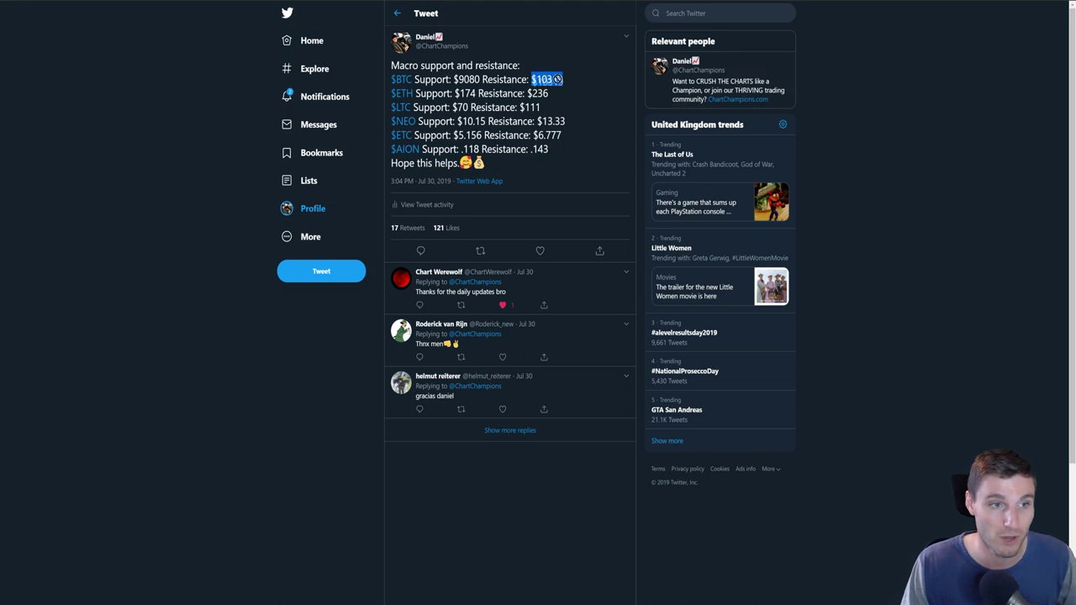
left_click(448, 90)
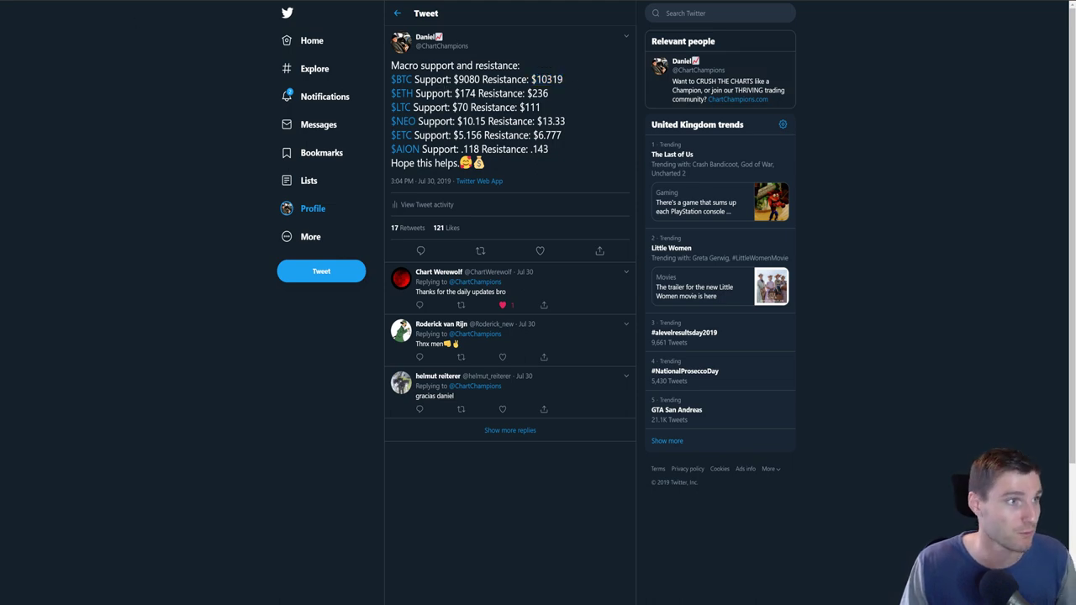
key("alt+Tab")
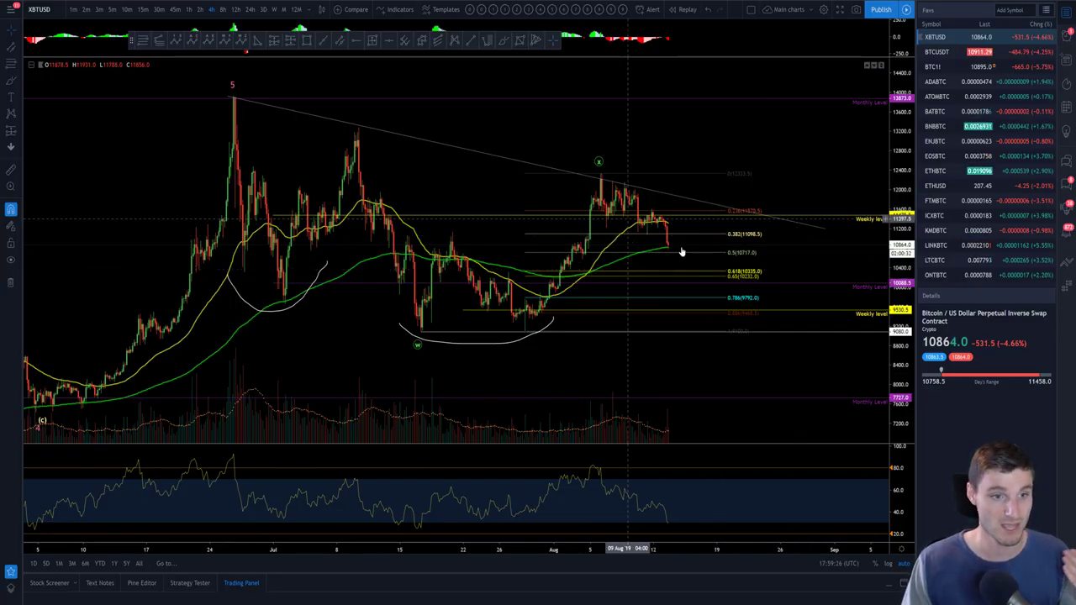
- Put the XBTUSD chart on the 1-hour timeframe covering early to mid-August
scroll(682, 252, "up", 2)
scroll(682, 252, "up", 2)
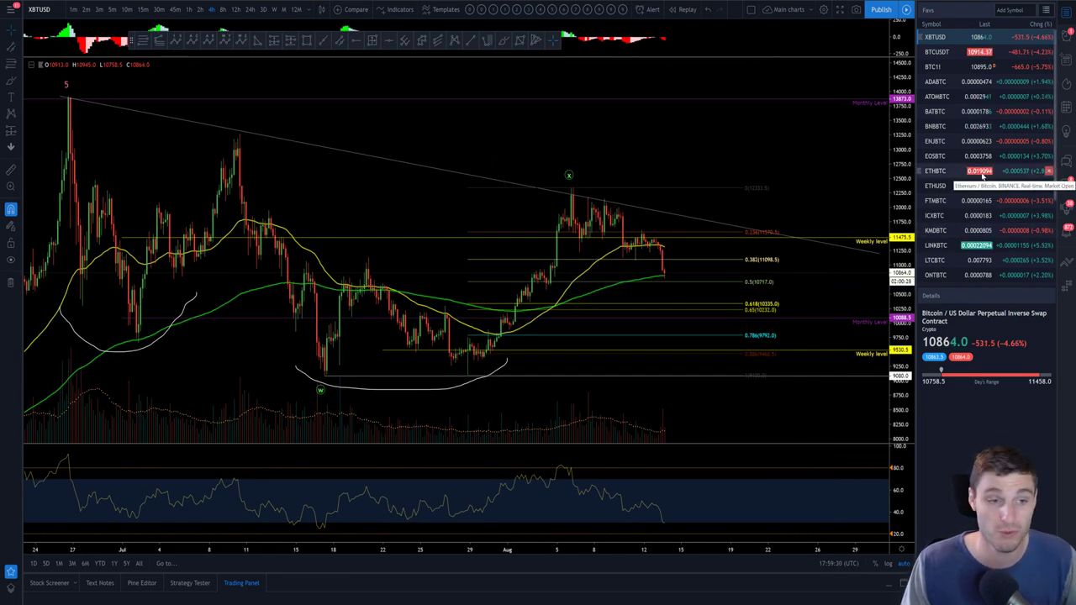
scroll(975, 232, "down", 1)
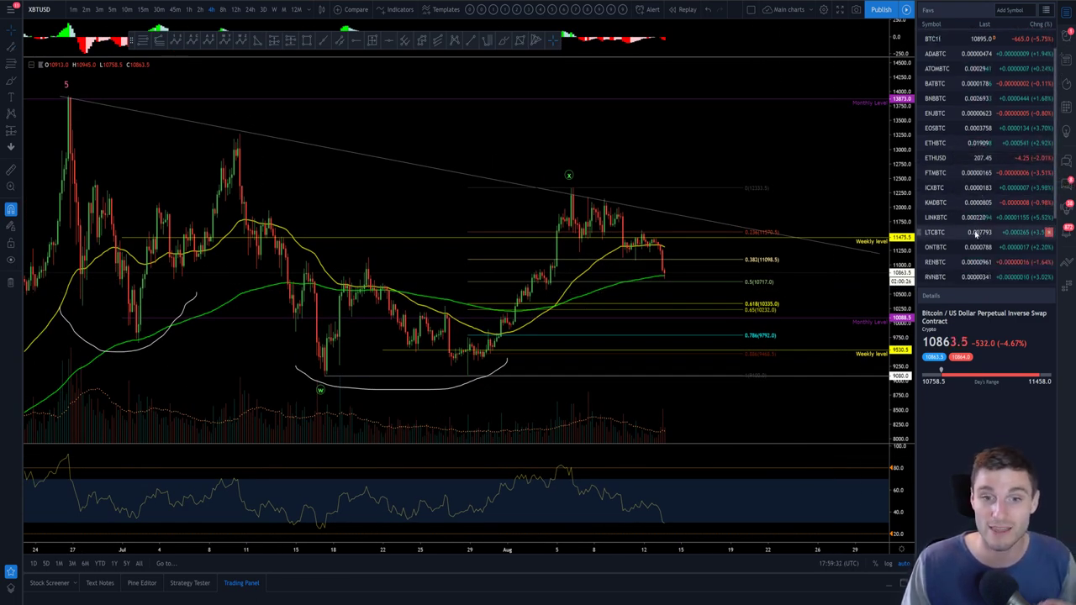
scroll(962, 241, "up", 1)
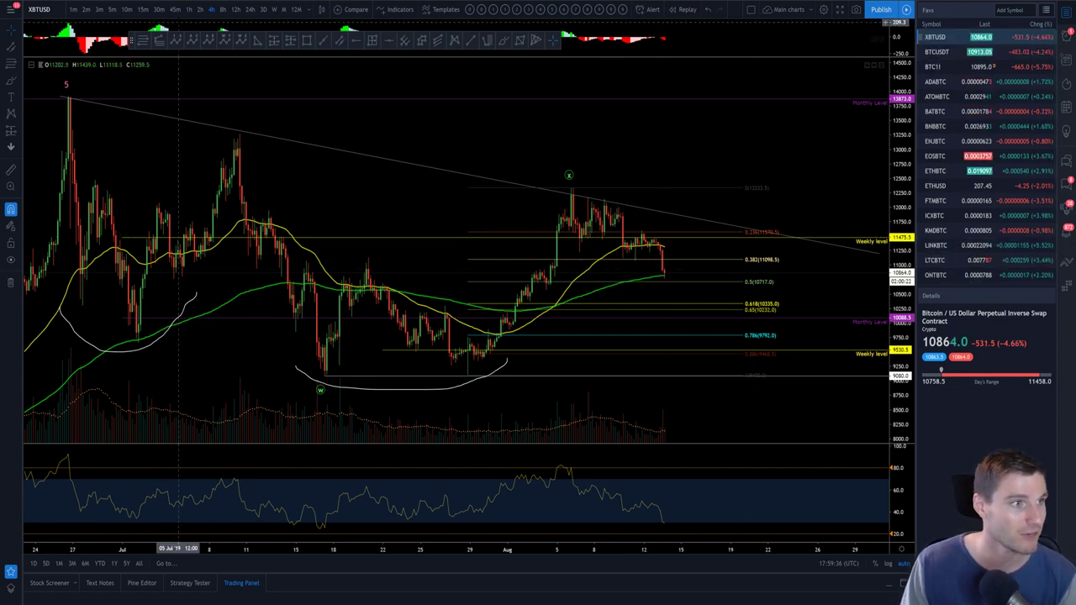
left_click(188, 10)
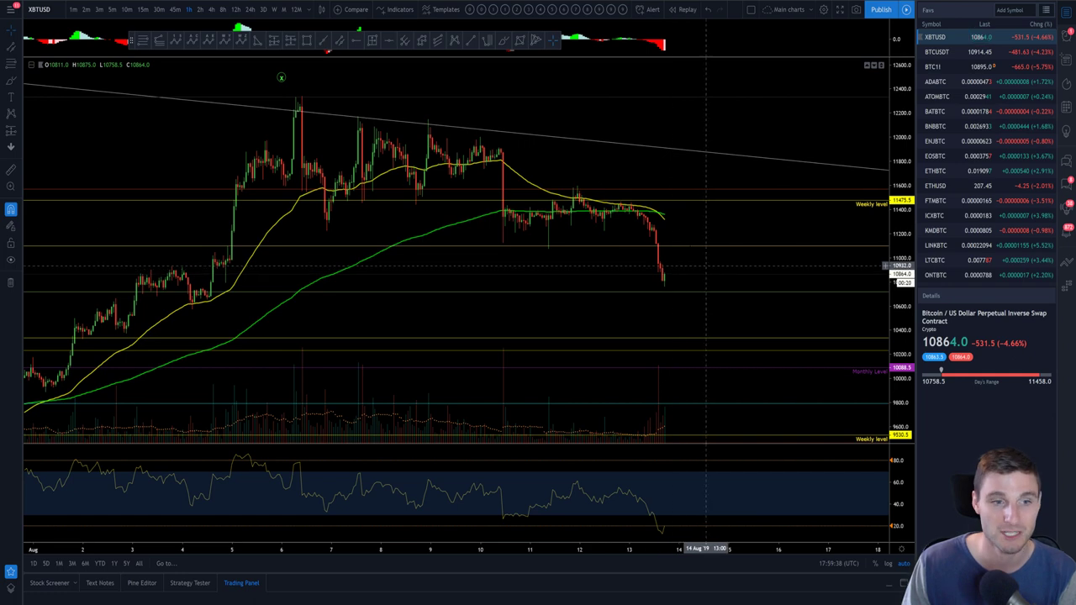
- Glance at LINKBTC, LTCBTC and ONTBTC, then return to XBTUSD on the 4-hour interval
left_click(941, 245)
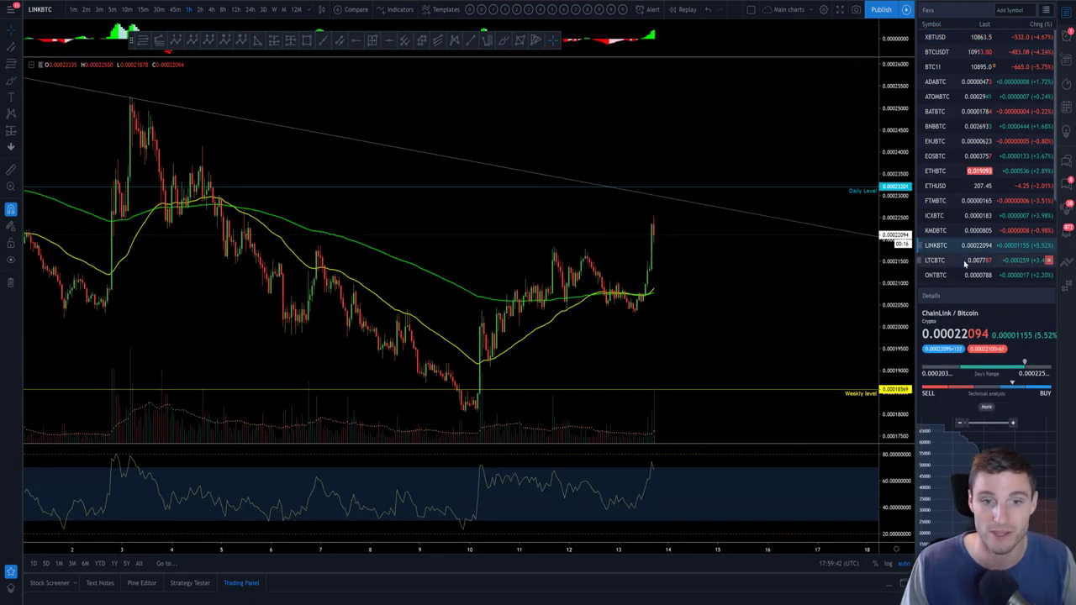
left_click(965, 260)
left_click(965, 275)
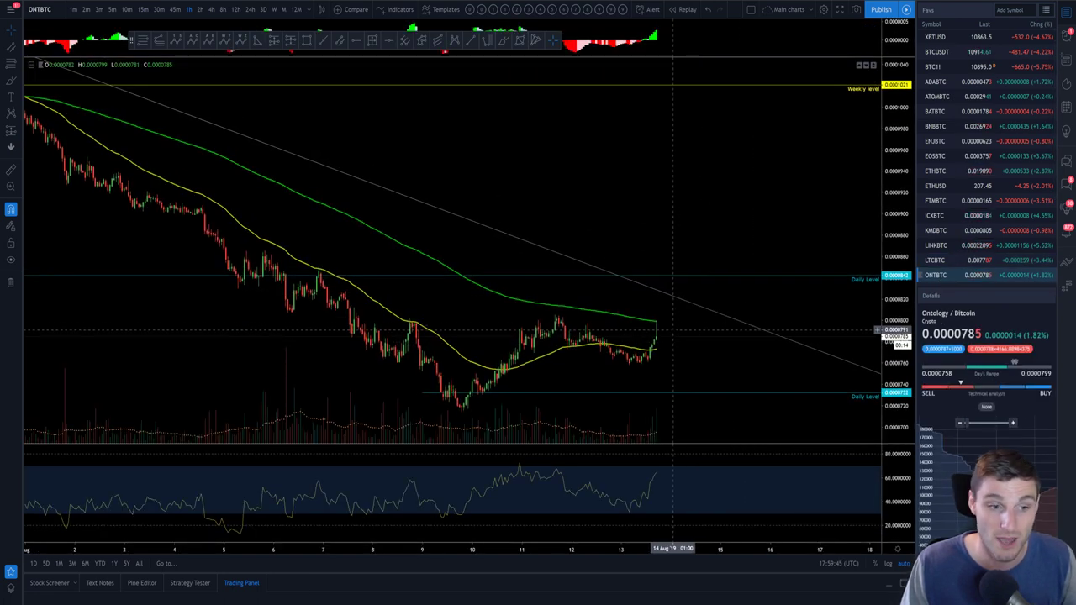
scroll(672, 331, "up", 2)
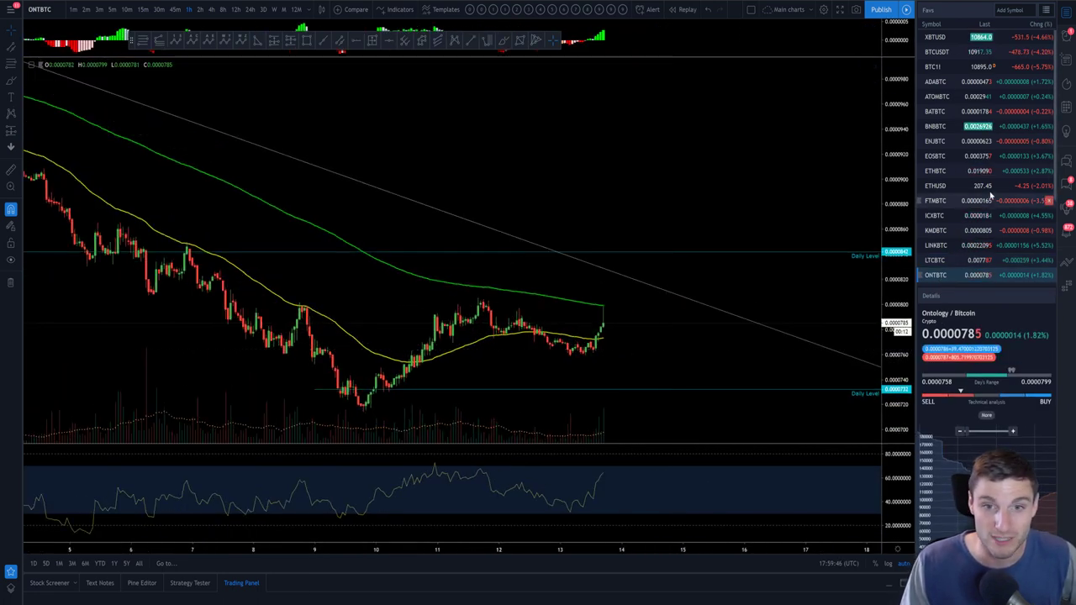
left_click(934, 37)
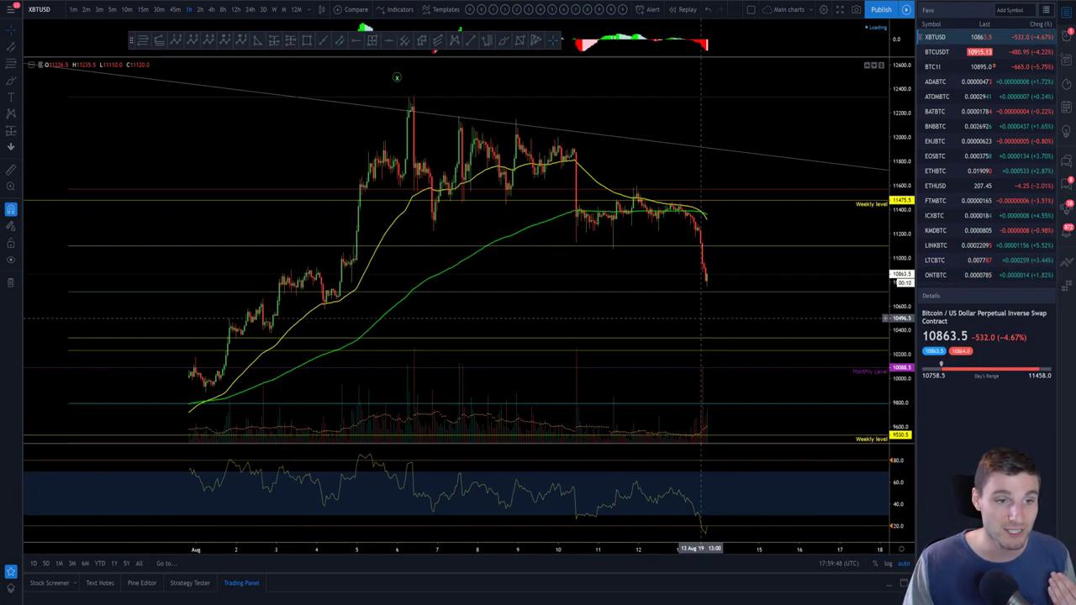
left_click(211, 9)
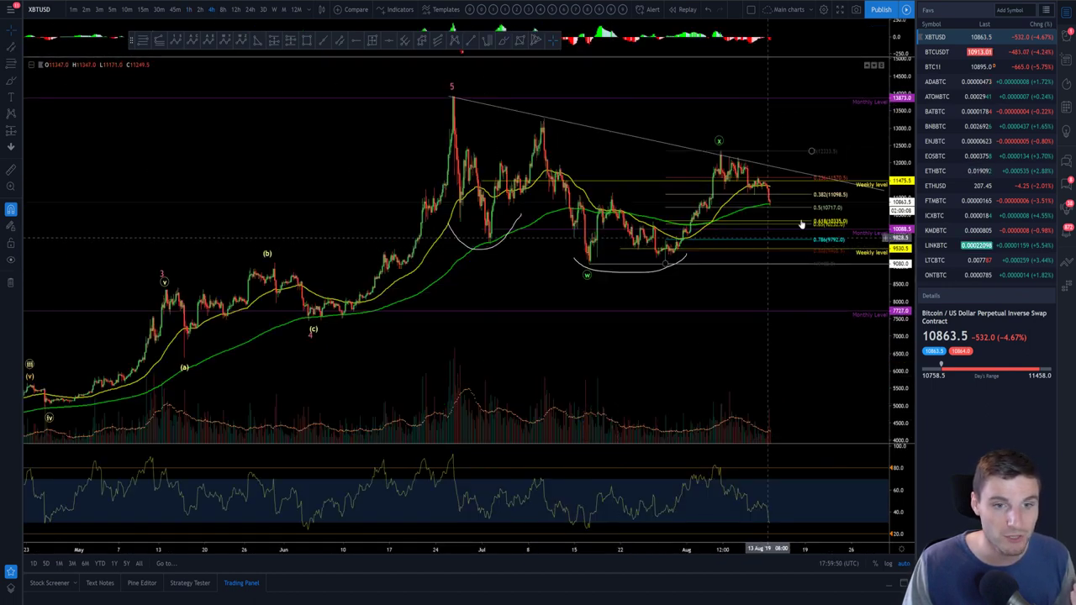
- Zoom into the mid-July to mid-August candles to see the Fibonacci levels up close
scroll(801, 225, "up", 3)
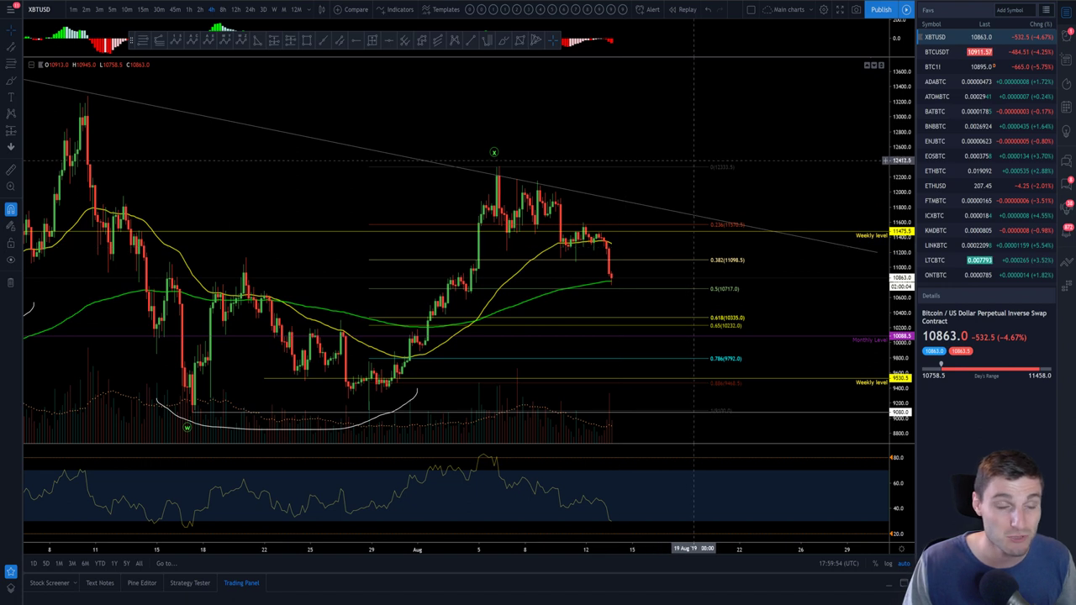
scroll(693, 159, "left", 2)
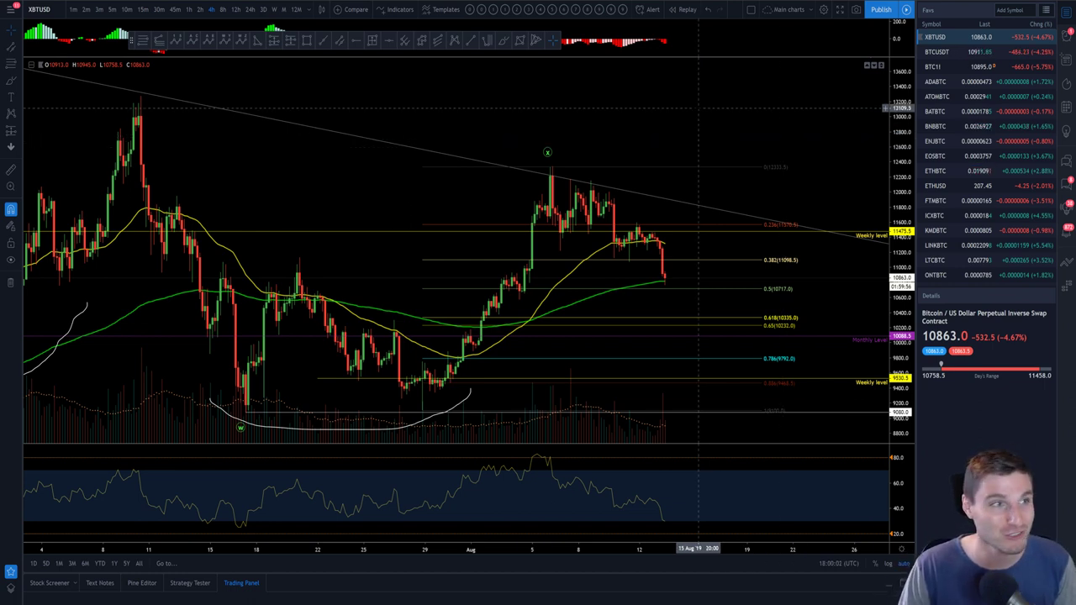
- Enlarge the tweet's second photo, the snowy mountain glacier portrait, in the media viewer
key("ctrl+Tab")
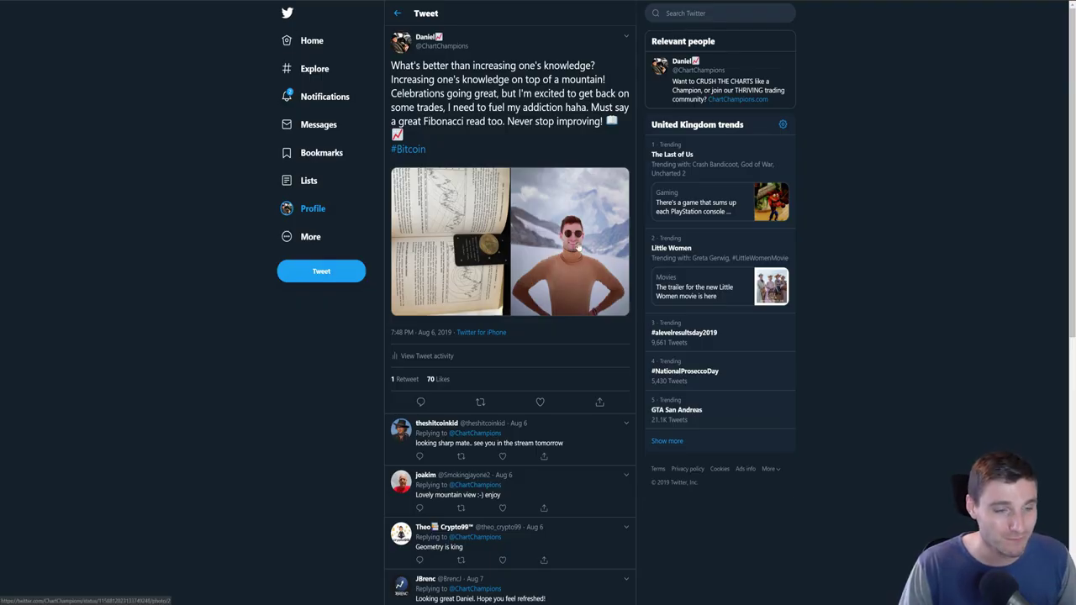
left_click(578, 247)
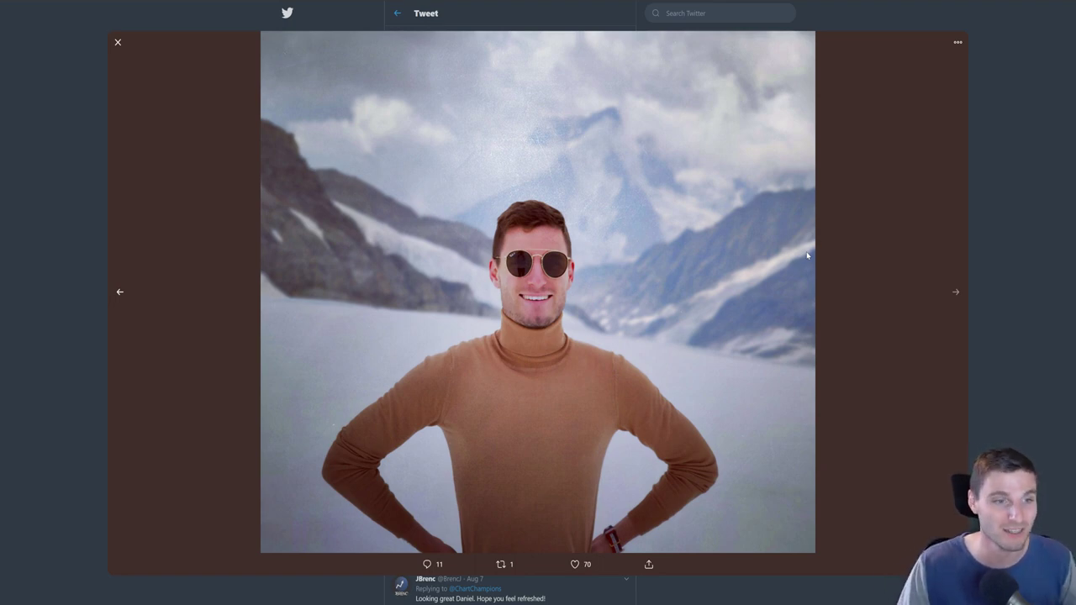
- View the next photo of the open book, then close the full-screen image viewer
left_click(119, 292)
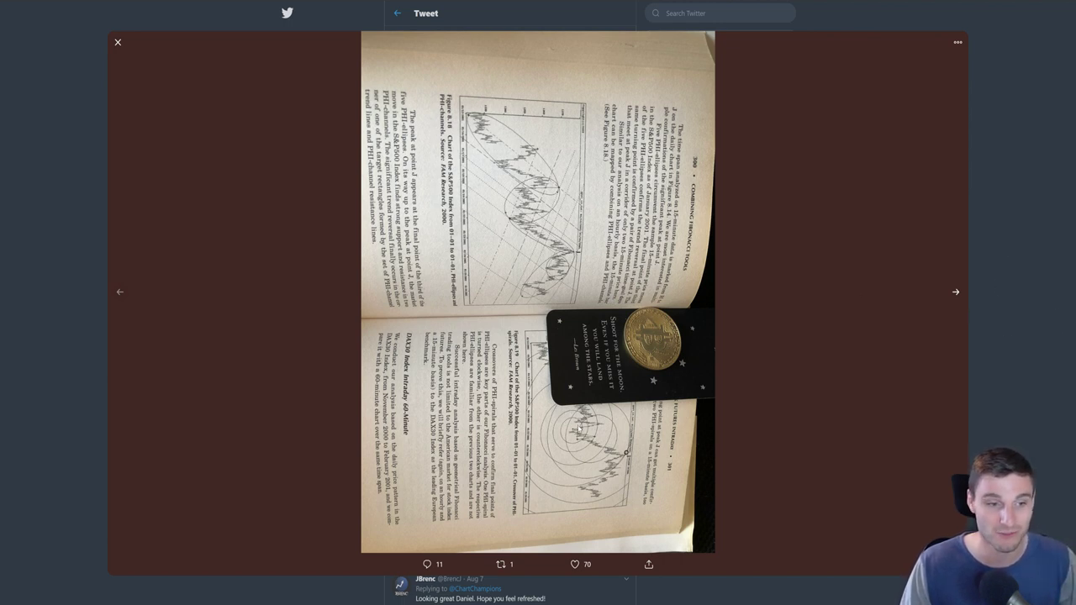
left_click(998, 383)
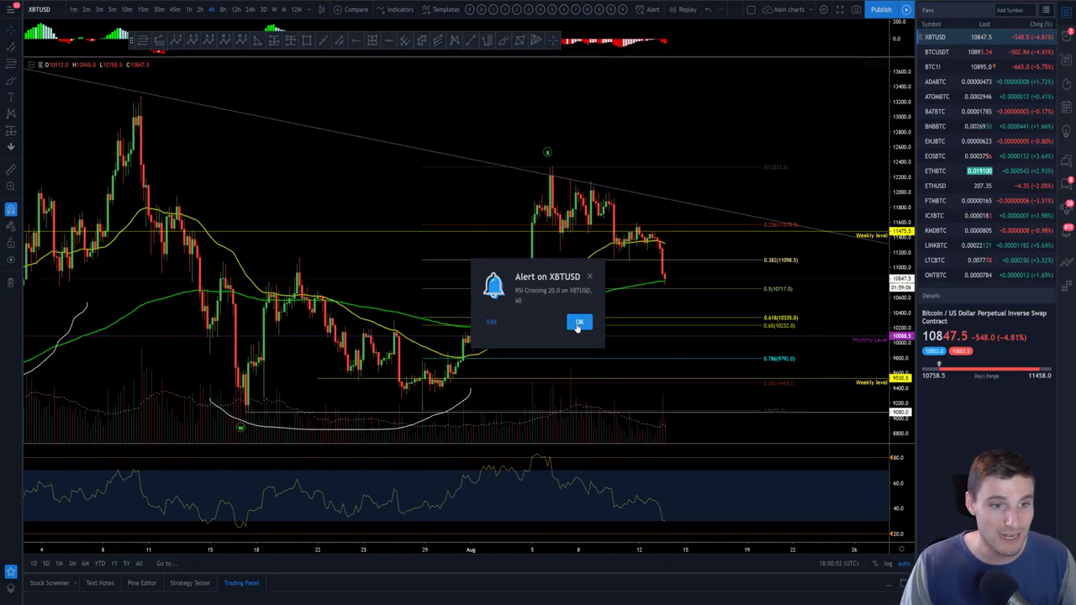
- Dismiss the XBTUSD RSI alert and pan the 4-hour chart to show the latest candles
left_click(576, 325)
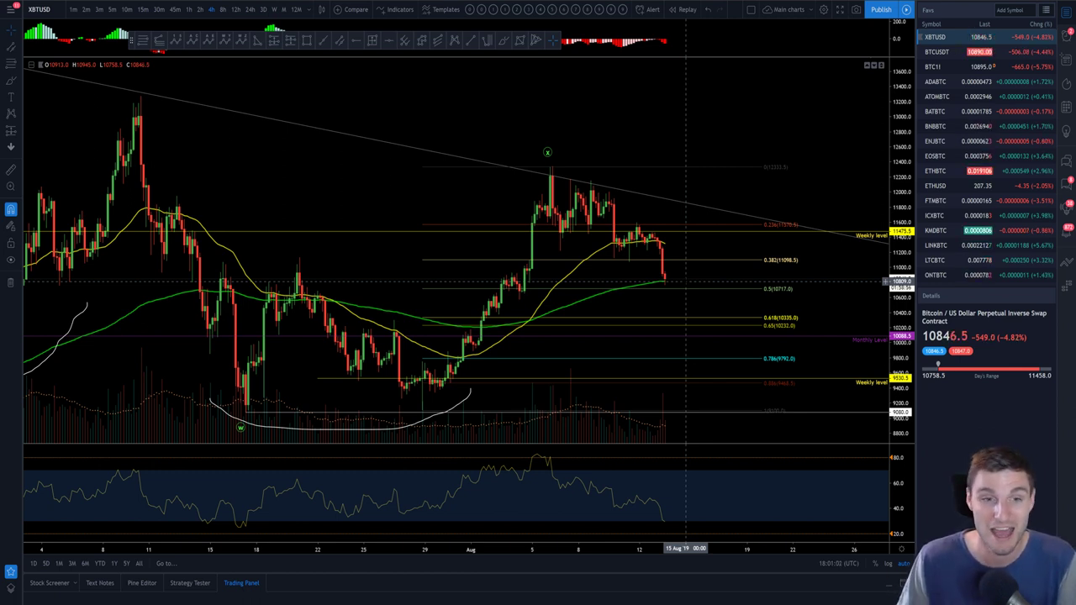
scroll(664, 252, "up", 2)
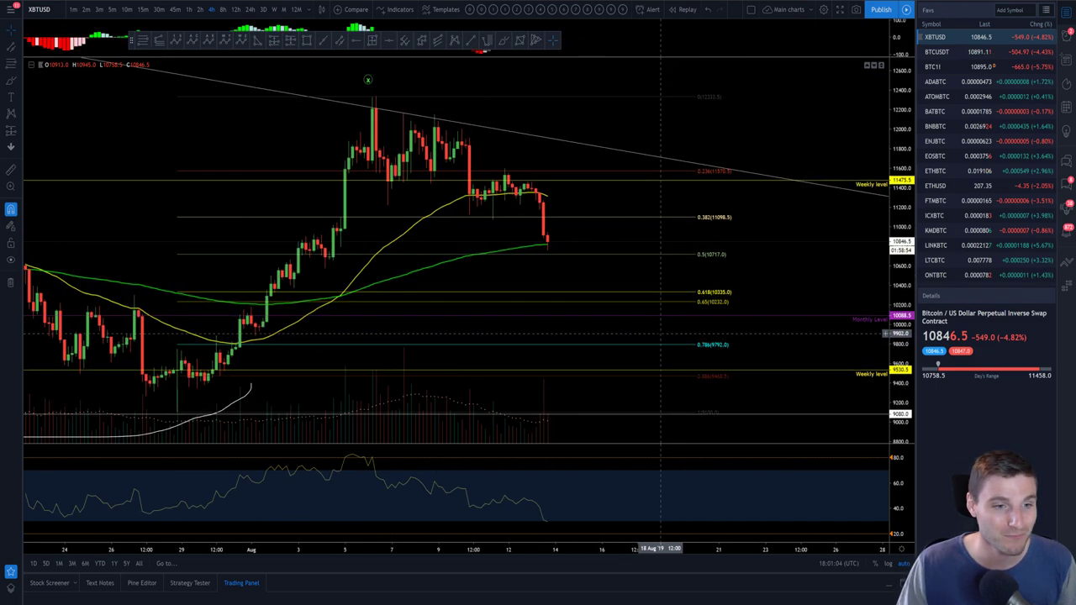
scroll(714, 253, "down", 4)
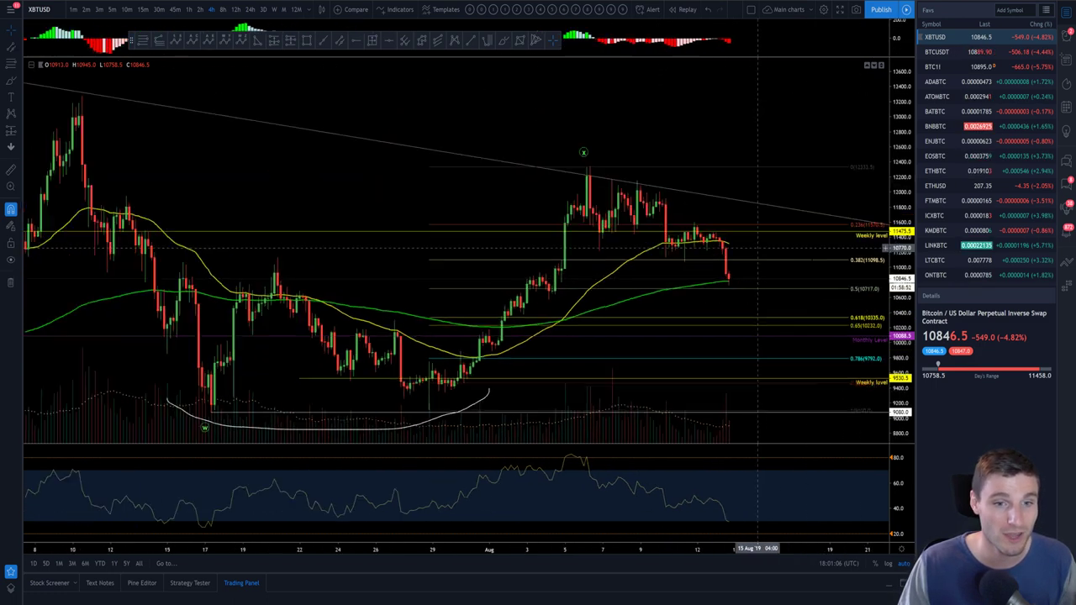
left_click_drag(821, 275, 752, 282)
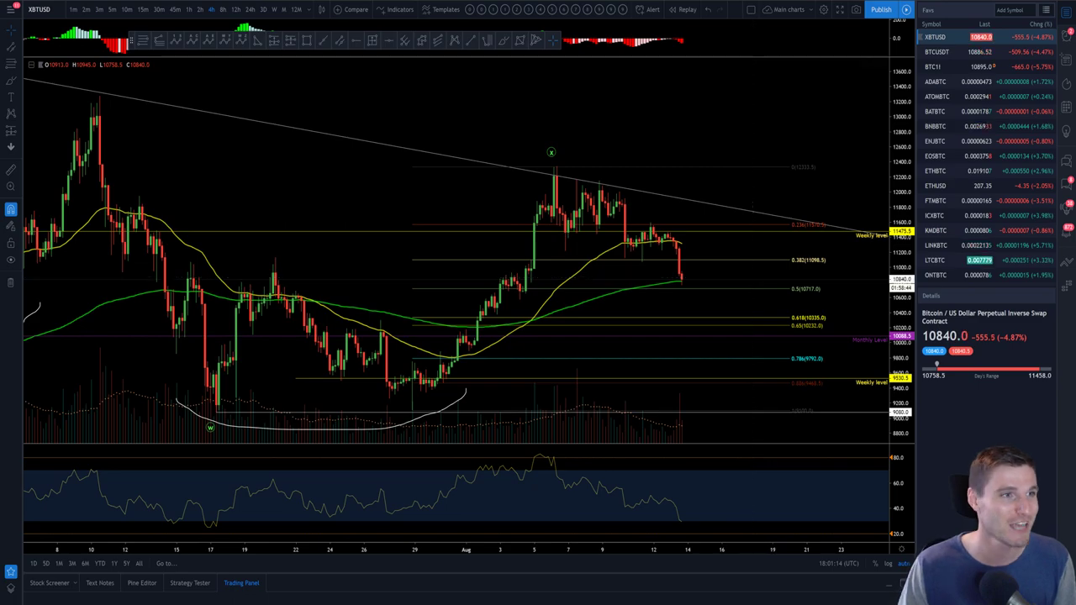
key("alt+Tab")
left_click(442, 110)
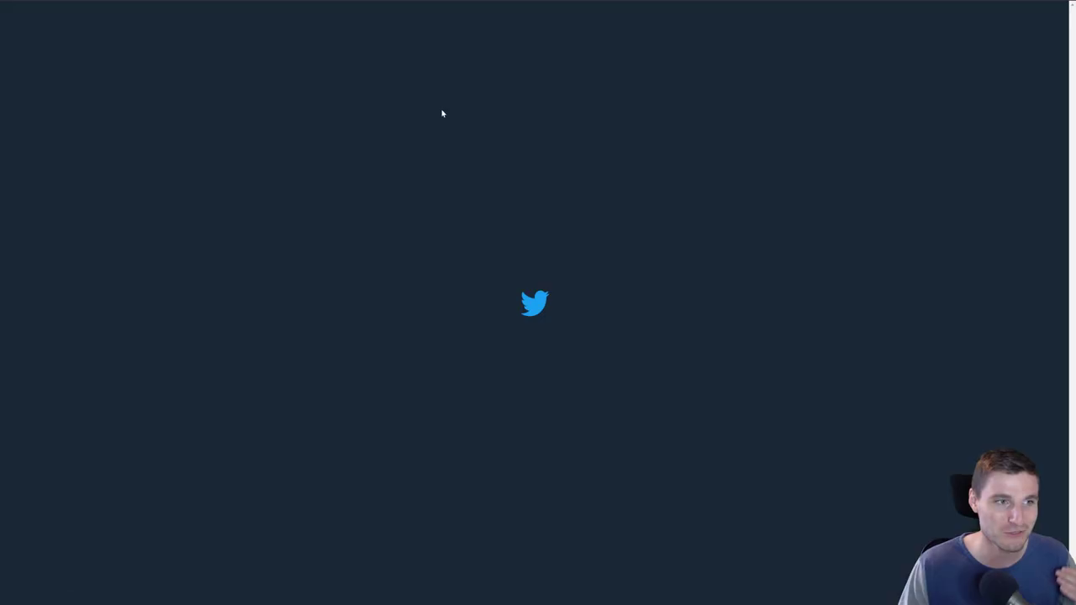
scroll(487, 319, "down", 3)
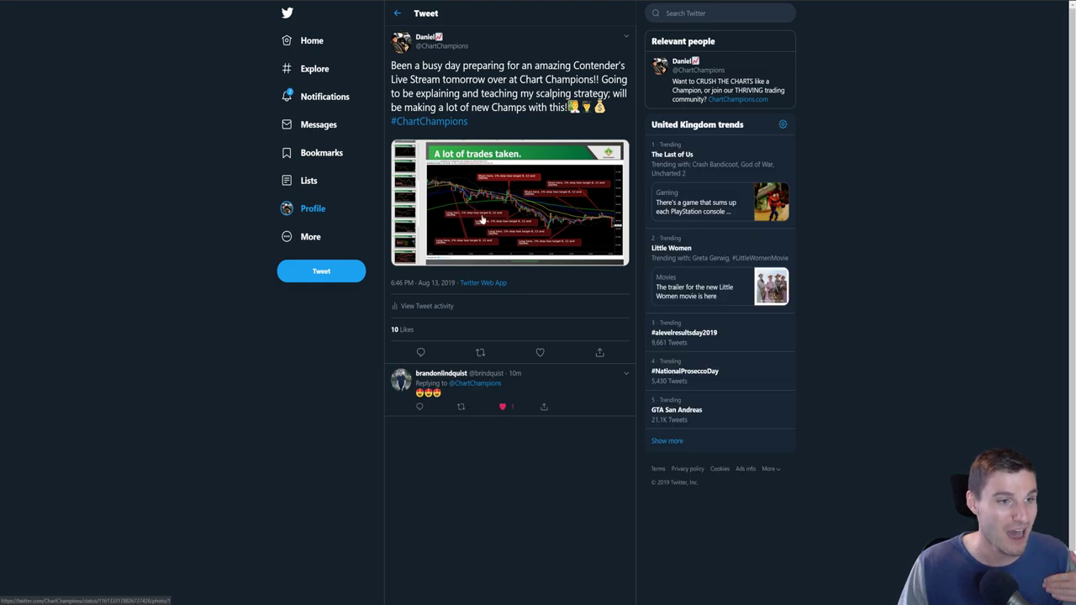
left_click(493, 218)
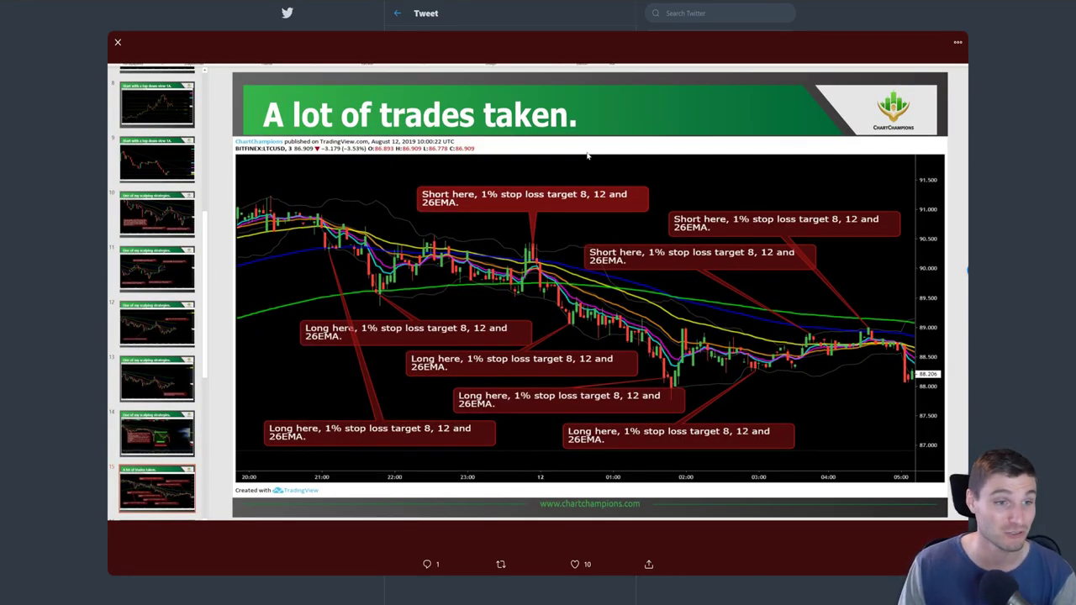
left_click(1005, 261)
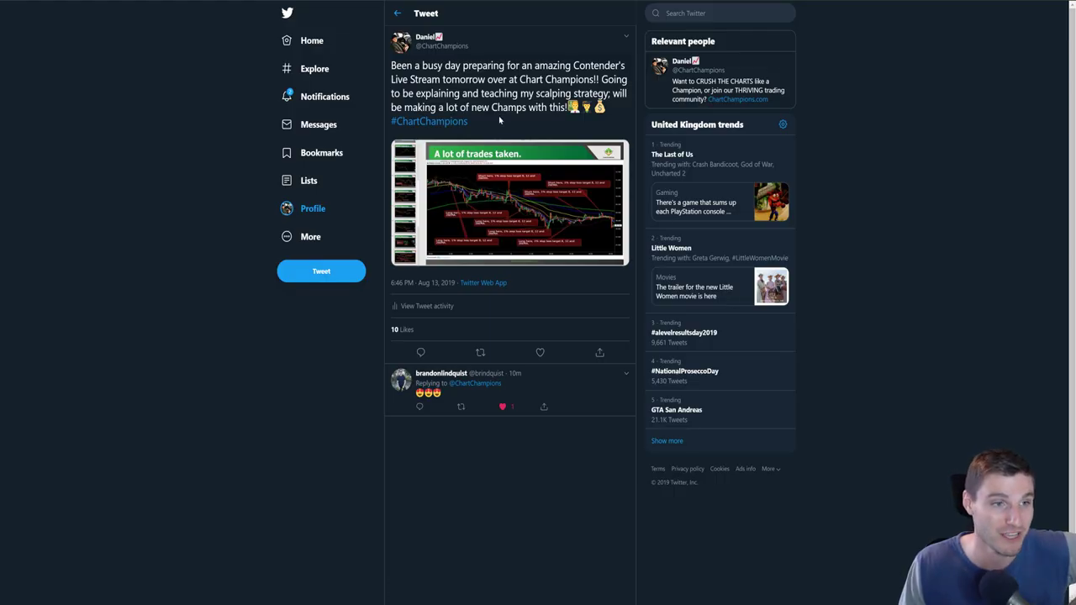
left_click_drag(518, 79, 595, 79)
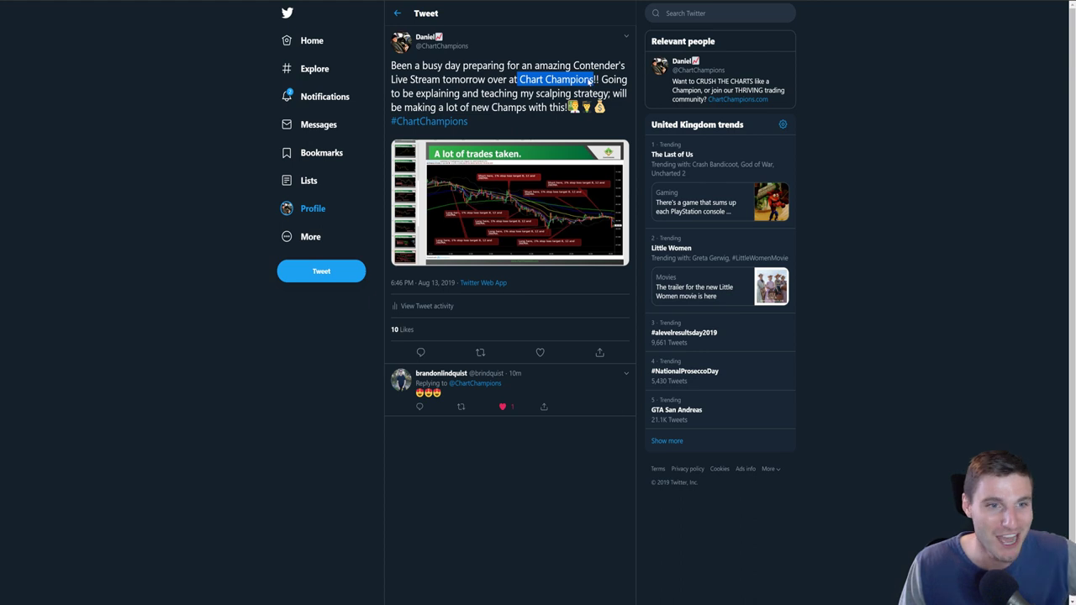
left_click(268, 111)
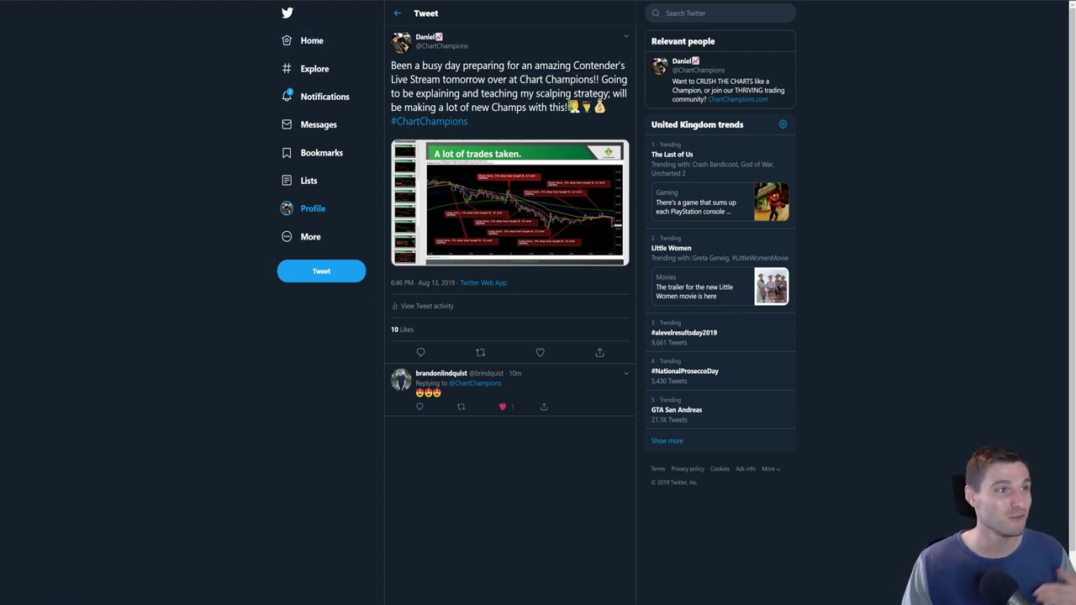
key("alt+Tab")
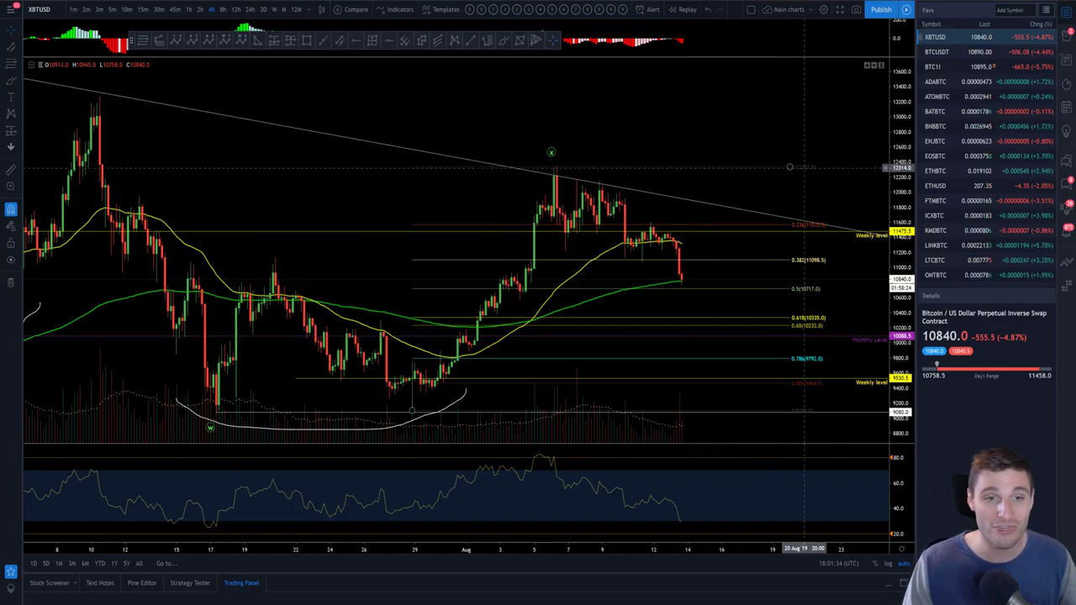
- Shift the chart to earlier dates, then open the tweet author's Twitter profile to its pinned tweet
left_click_drag(789, 158, 804, 98)
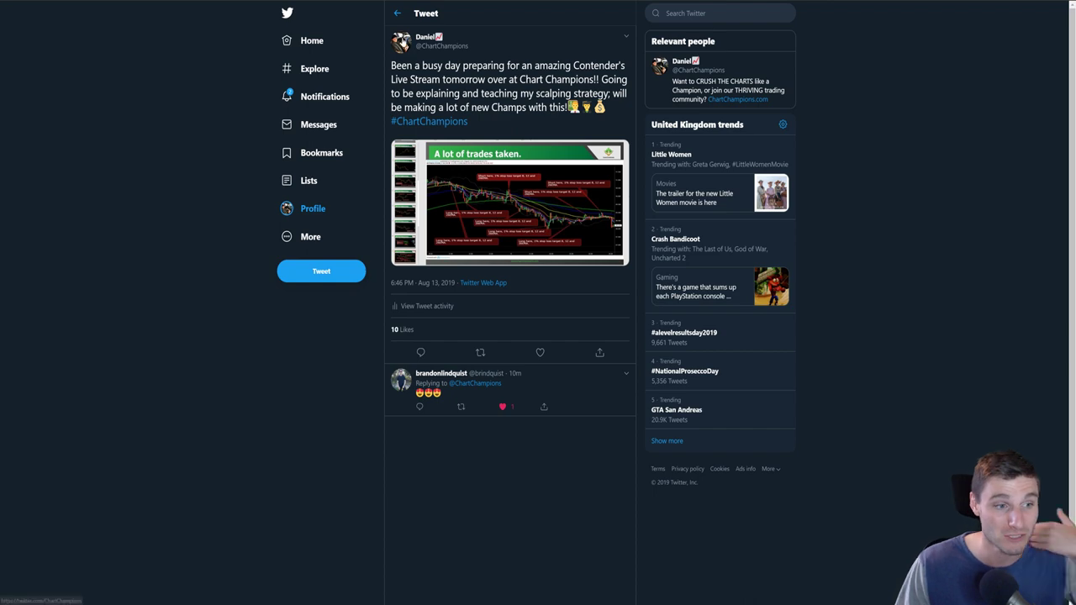
left_click(400, 40)
scroll(956, 368, "down", 2)
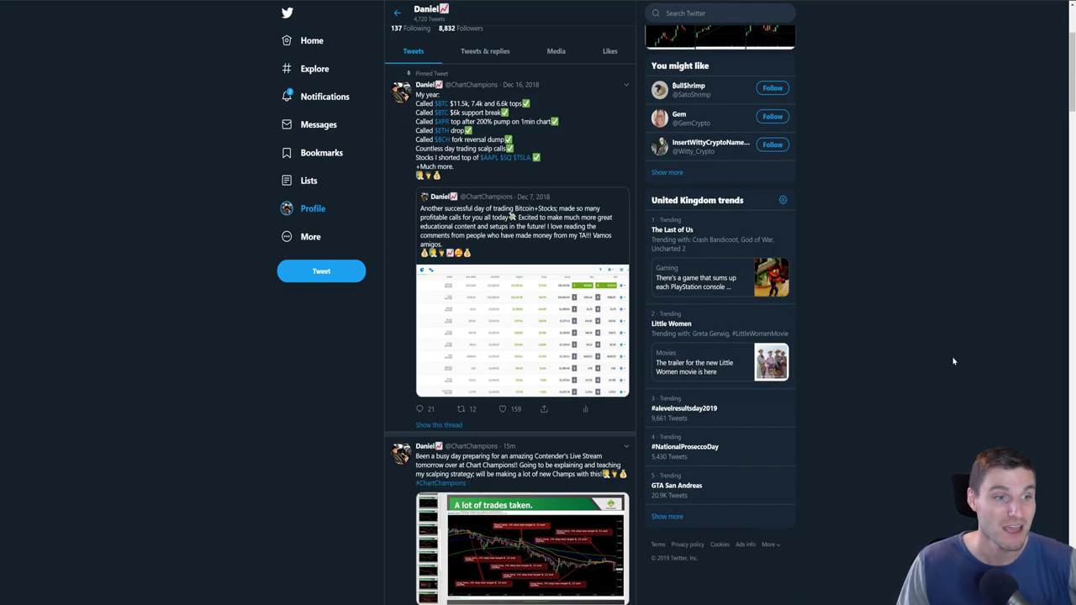